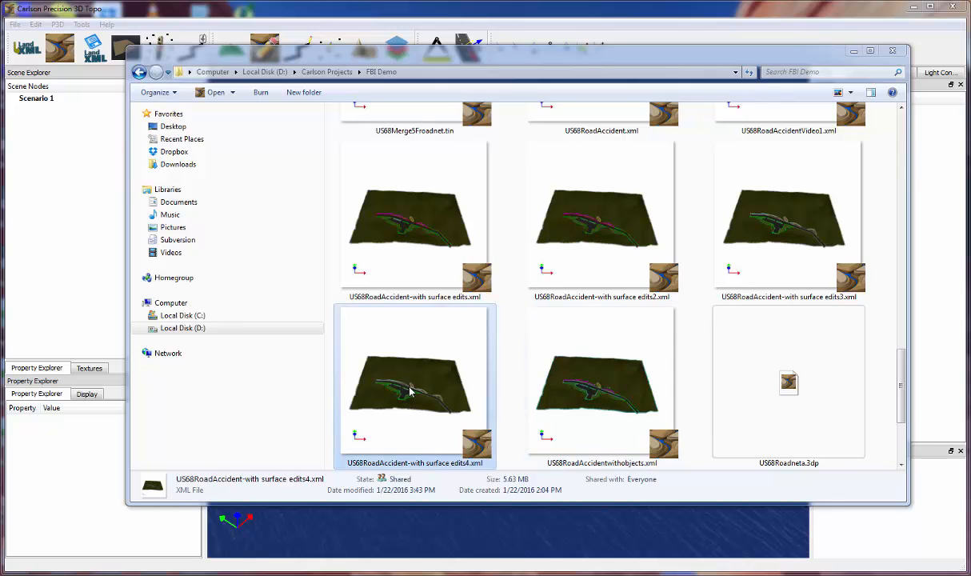
# Step: Select US68RoadAccident-with surface edits4.xml in the FBI Demo folder, show the preview pane and display the files as medium icons
pyautogui.click(417, 237)
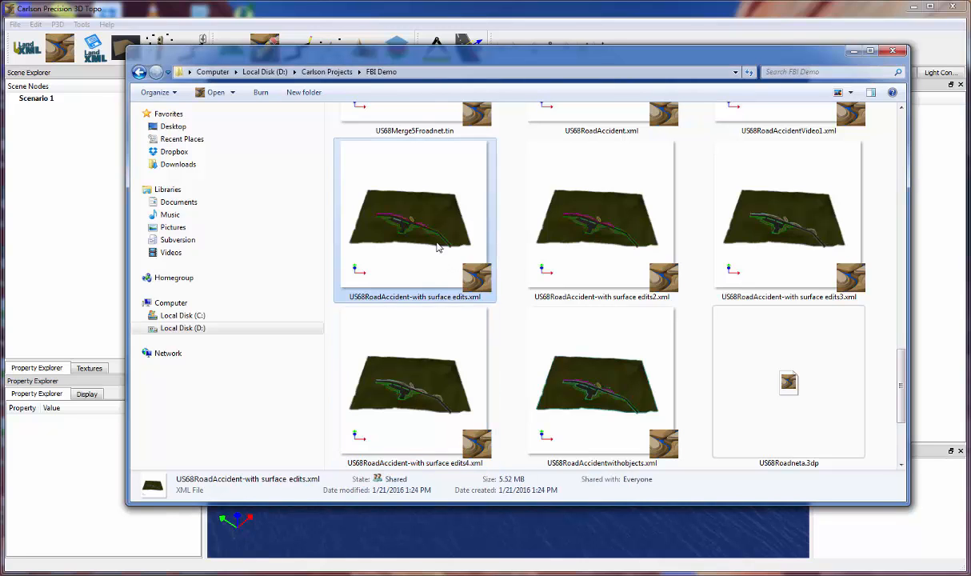
pyautogui.click(436, 382)
pyautogui.moveTo(524, 52); pyautogui.dragTo(429, 41)
pyautogui.click(776, 82)
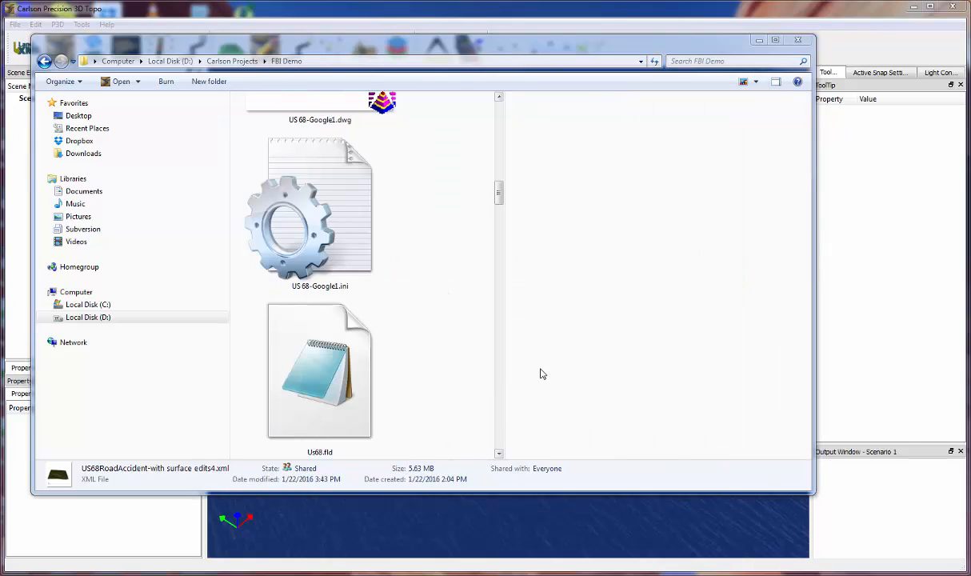
pyautogui.click(756, 82)
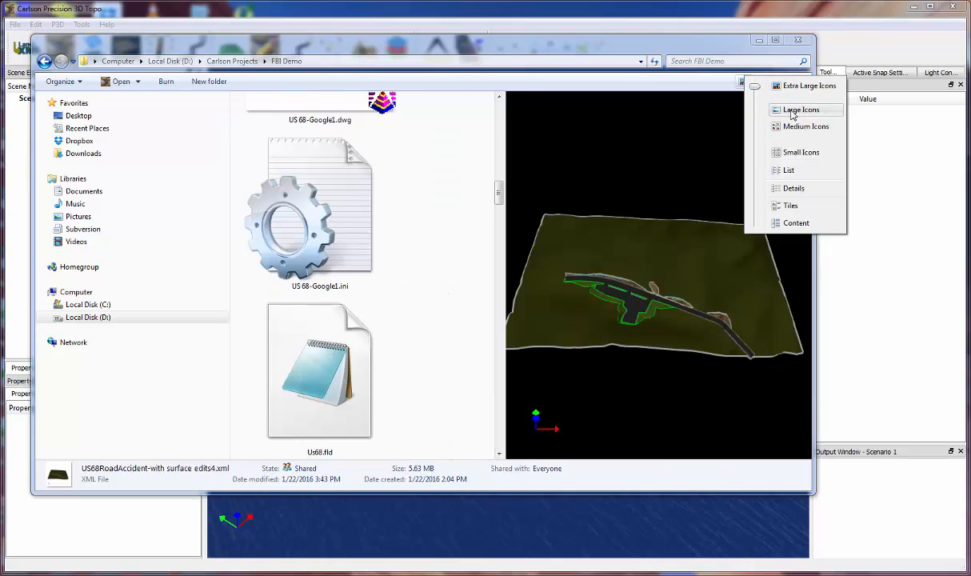
pyautogui.click(789, 124)
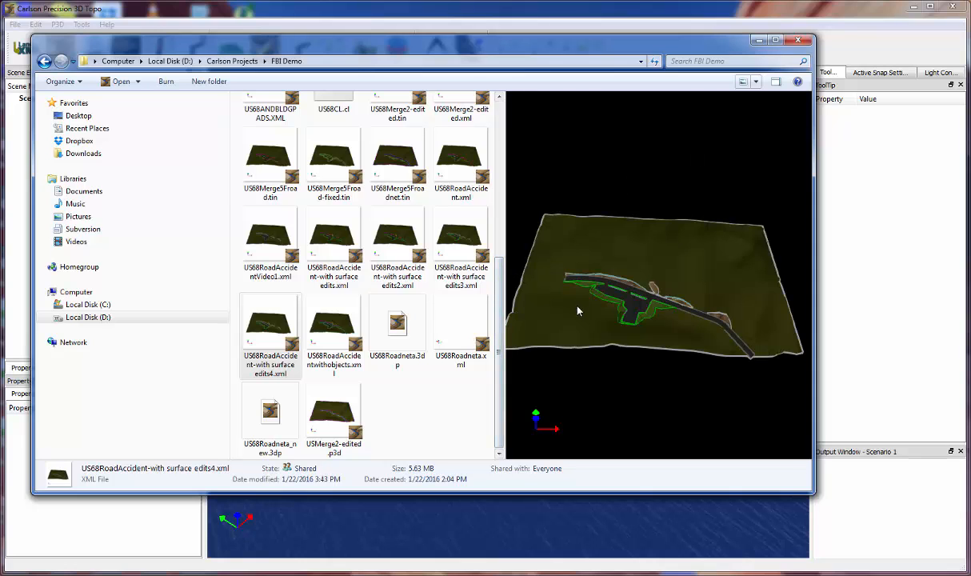
# Step: Examine the road surfaces of US68RoadAccident-with surface edits4.xml and US68RoadAccident-with surface edits3.xml in the 3D file preview
pyautogui.moveTo(579, 311); pyautogui.dragTo(633, 299)
pyautogui.scroll(8, 633, 300)
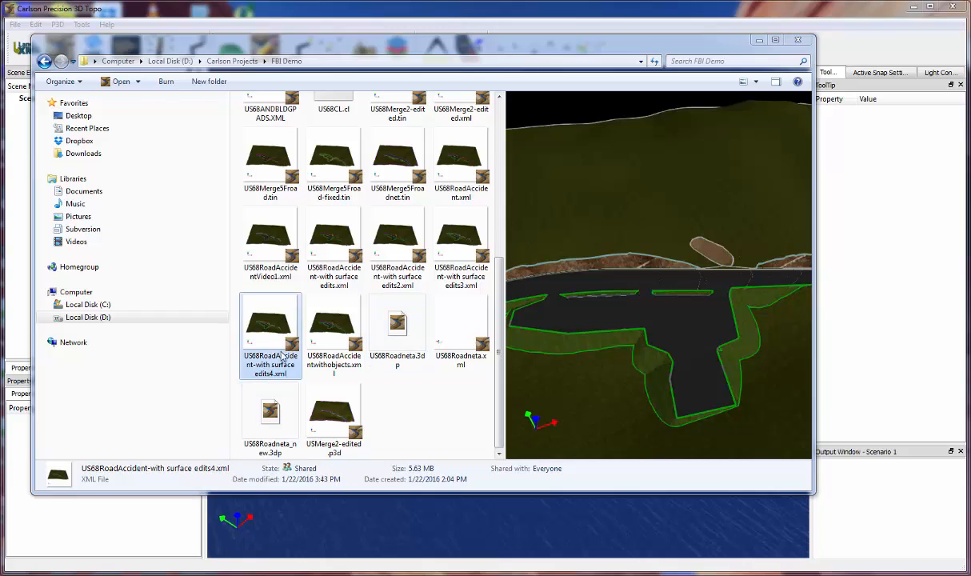
pyautogui.click(434, 243)
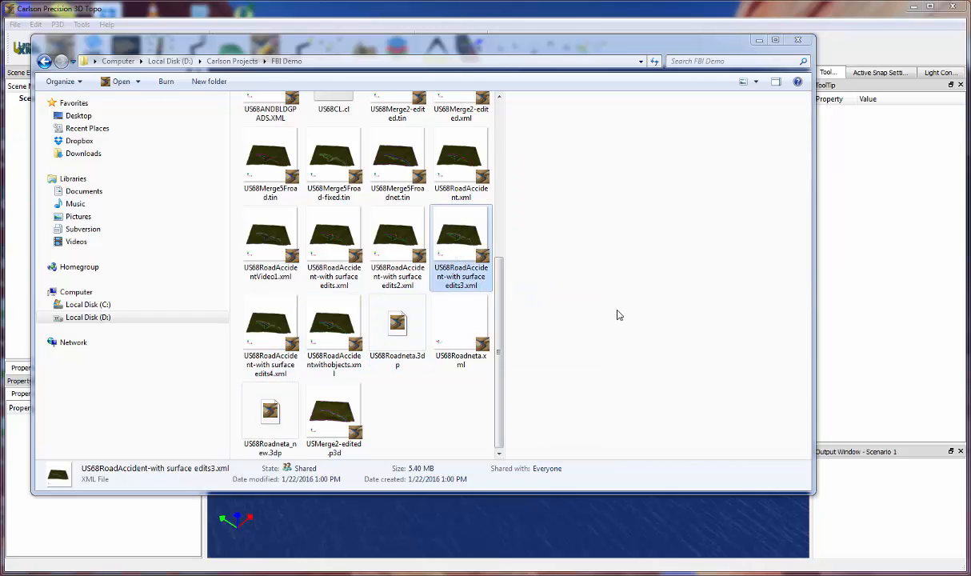
pyautogui.moveTo(619, 316); pyautogui.dragTo(698, 311)
pyautogui.scroll(5, 656, 316)
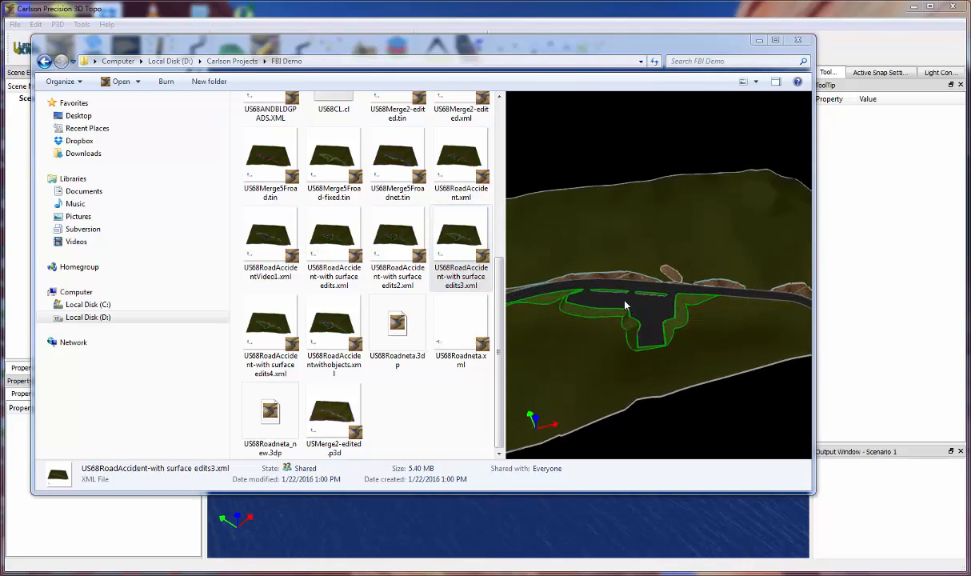
pyautogui.scroll(8, 626, 306)
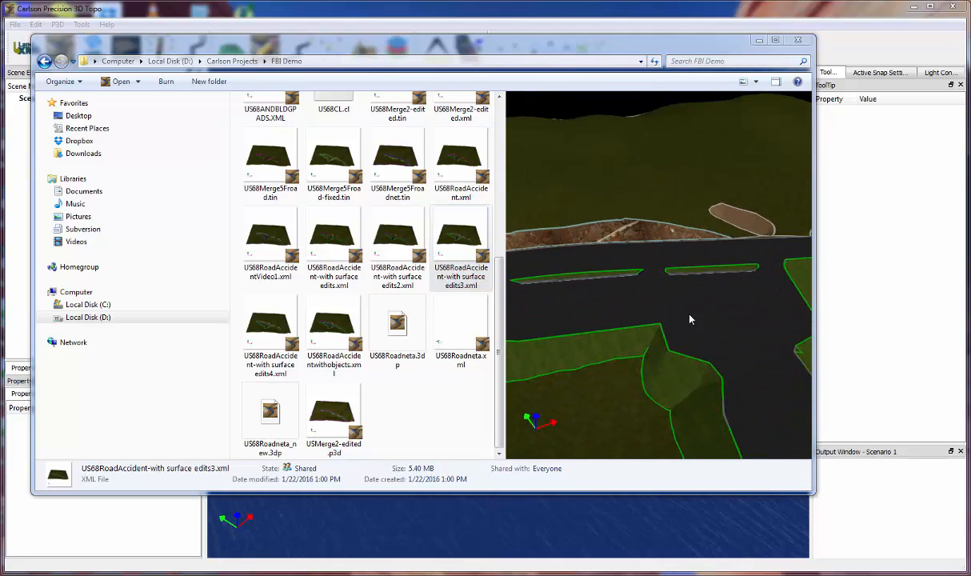
pyautogui.moveTo(689, 315); pyautogui.dragTo(659, 303)
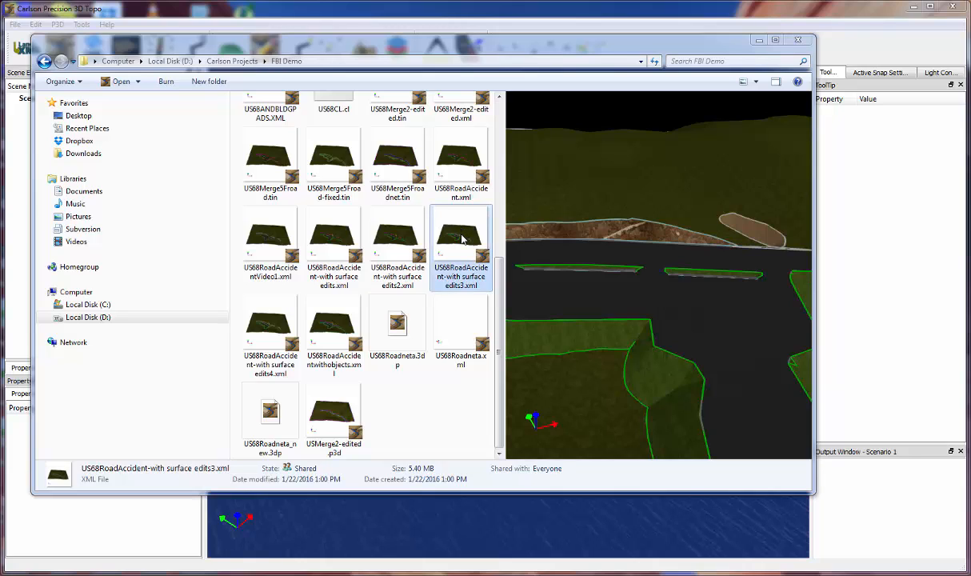
# Step: Load US68RoadAccident-with surface edits3.xml from the folder into Carlson Precision 3D Topo, then hide the file preview and minimize the folder window
pyautogui.moveTo(462, 237); pyautogui.dragTo(425, 552)
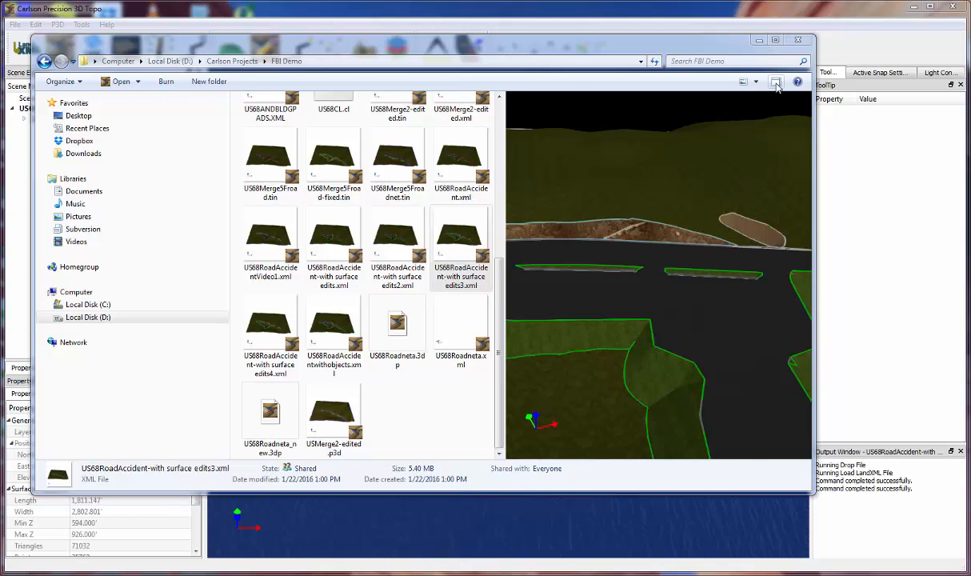
pyautogui.click(776, 83)
pyautogui.click(759, 40)
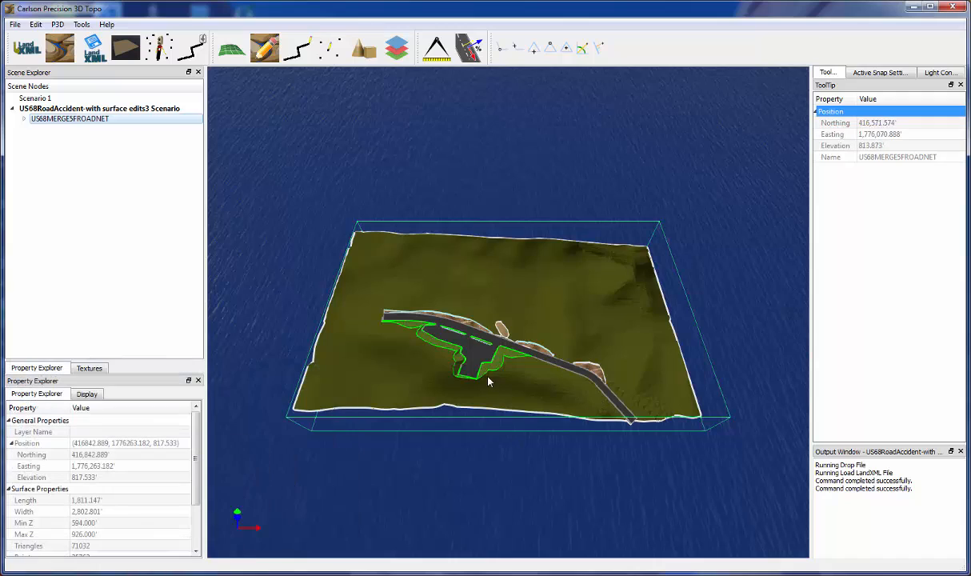
# Step: Start Field To Finish for the road surface and expand the Uncatergorized group of code definitions
pyautogui.scroll(10, 453, 340)
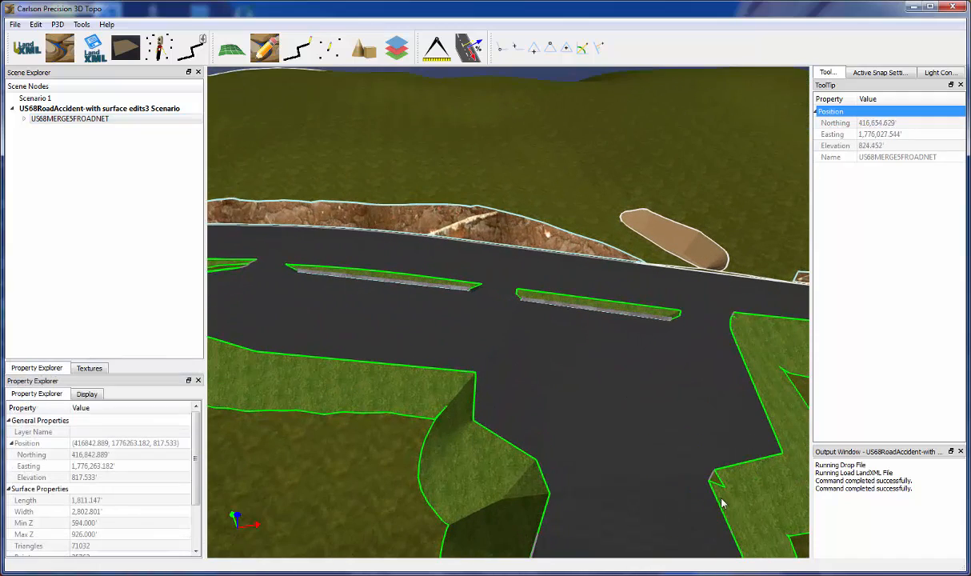
pyautogui.scroll(1, 726, 502)
pyautogui.moveTo(630, 366)
pyautogui.mouseDown(button='middle')
pyautogui.moveTo(631, 375)
pyautogui.moveTo(618, 375)
pyautogui.mouseUp(button='middle')
pyautogui.moveTo(559, 385); pyautogui.dragTo(564, 329, button='middle')
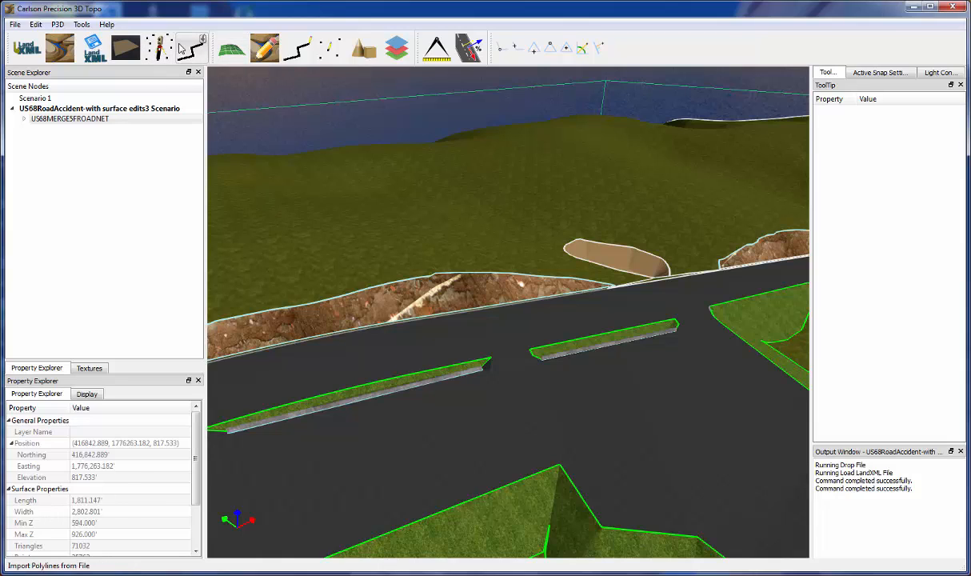
pyautogui.click(232, 51)
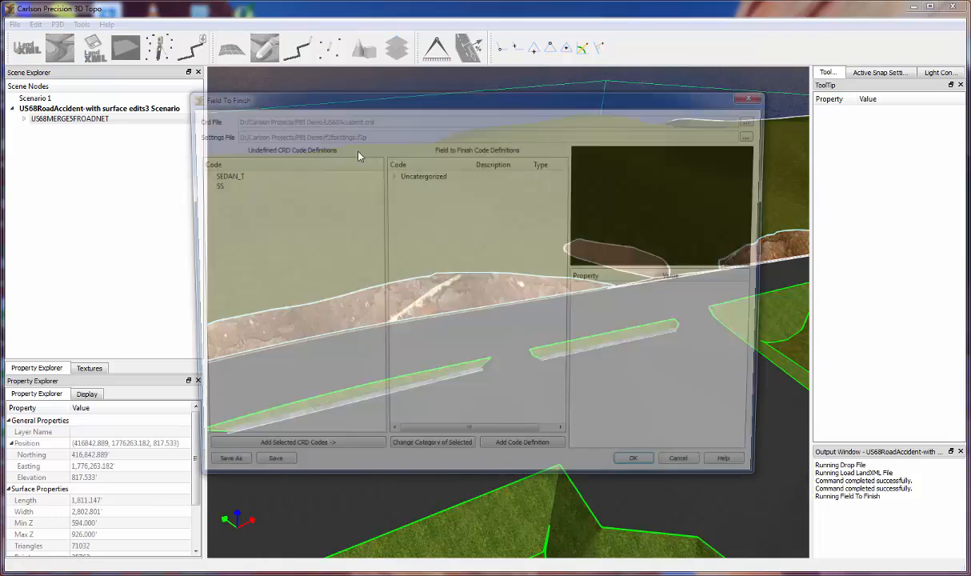
pyautogui.moveTo(400, 104); pyautogui.dragTo(411, 105)
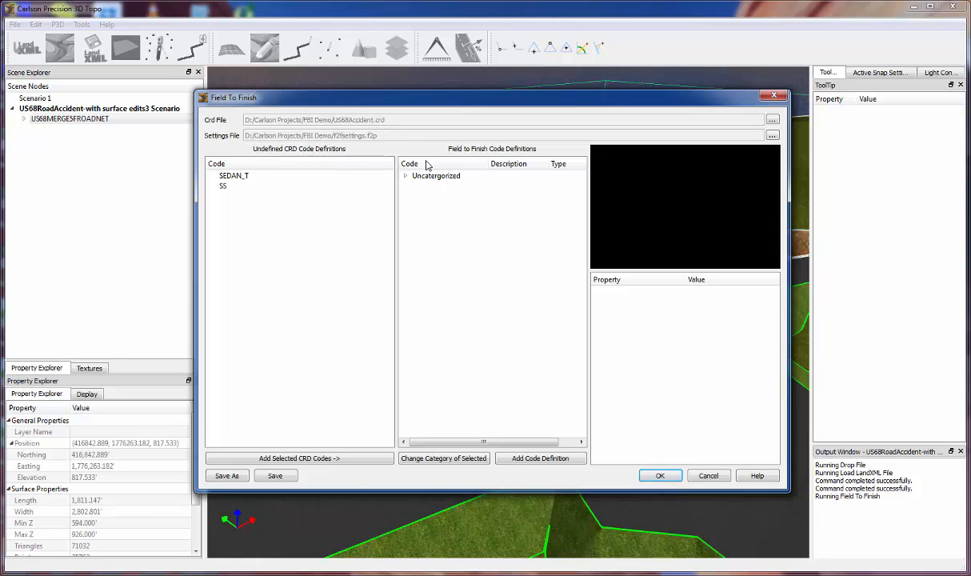
pyautogui.click(405, 176)
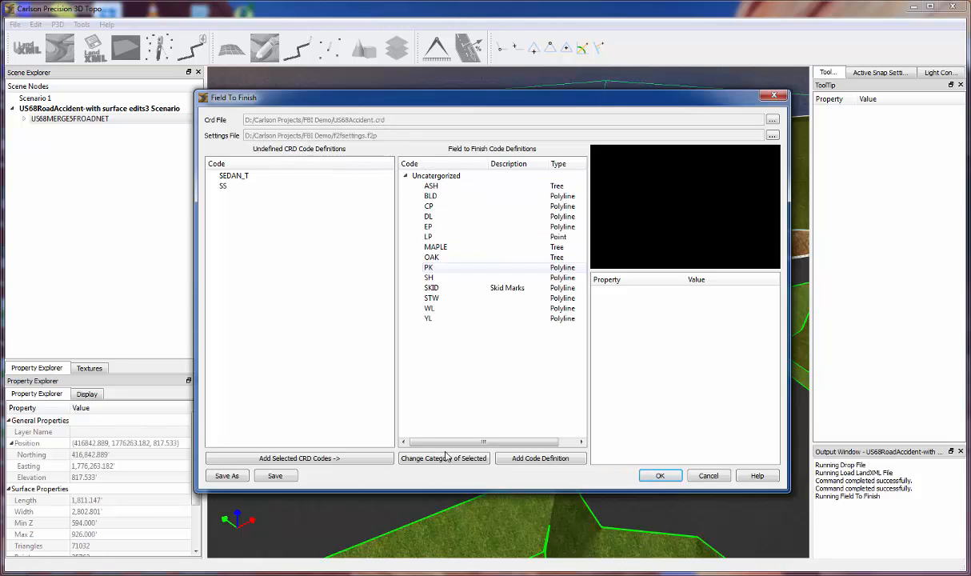
# Step: Add the undefined CRD codes SEDAN_T and SS to the Uncatergorized Field to Finish code definitions
pyautogui.click(235, 176)
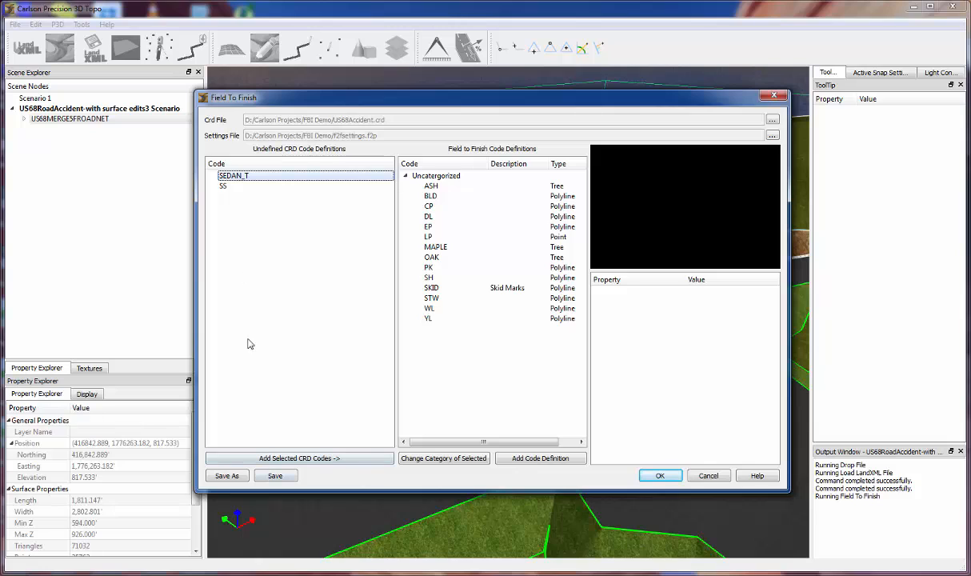
pyautogui.click(232, 187)
pyautogui.keyDown('ctrl'); pyautogui.click(238, 176); pyautogui.keyUp('ctrl')
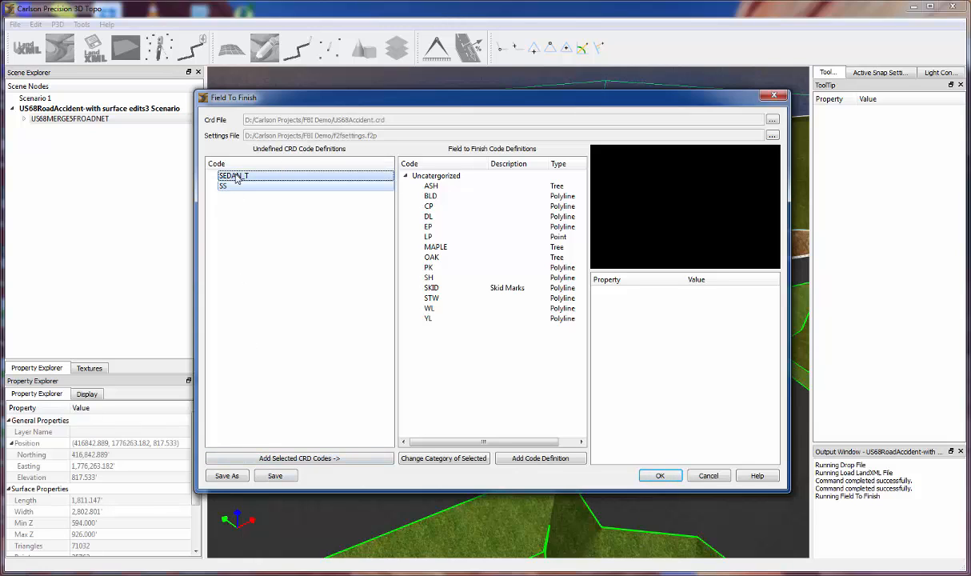
pyautogui.moveTo(238, 178); pyautogui.dragTo(440, 177)
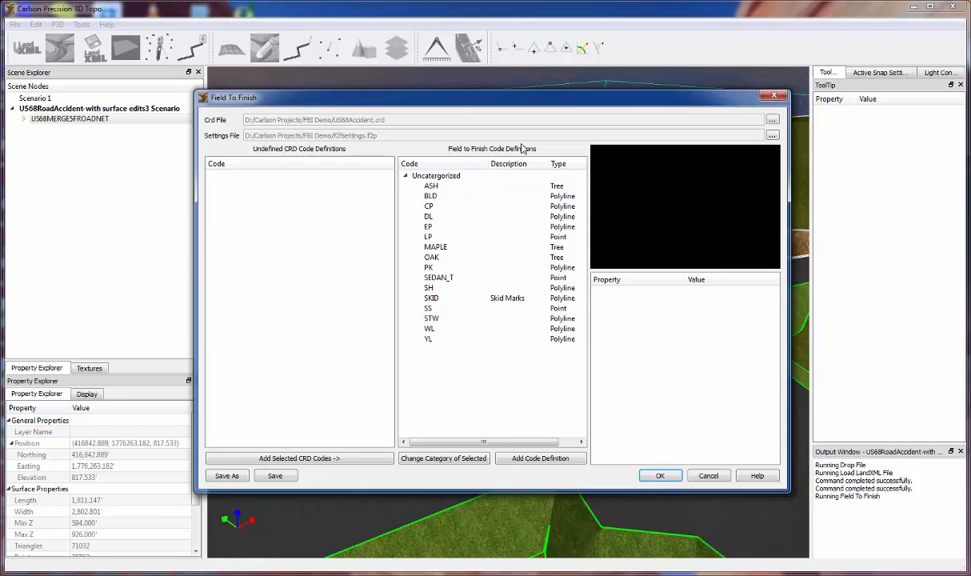
# Step: Assign the 2010 Audi A8 from the gallery's Vehicles category as the symbol file for the SEDAN_T code
pyautogui.click(439, 277)
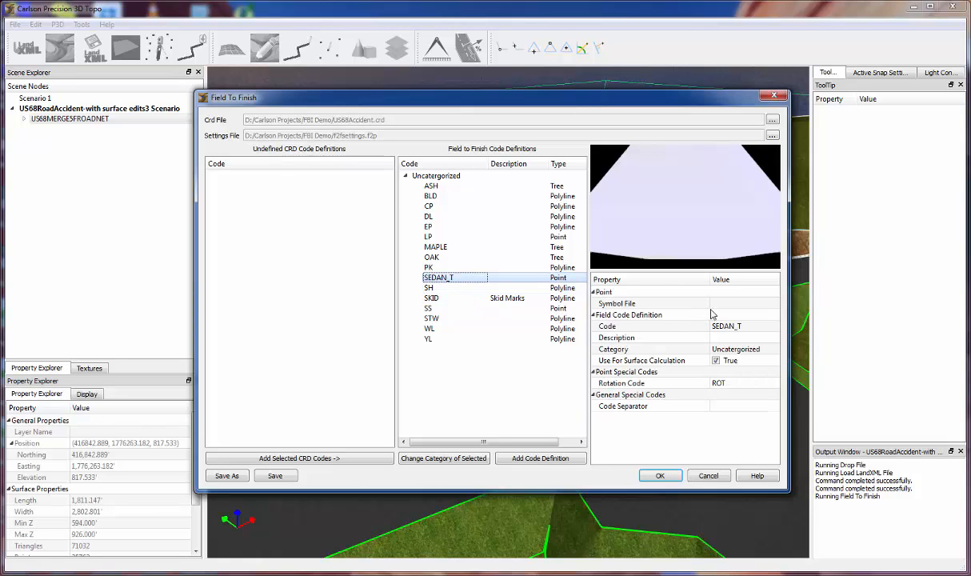
pyautogui.click(748, 325)
pyautogui.click(752, 306)
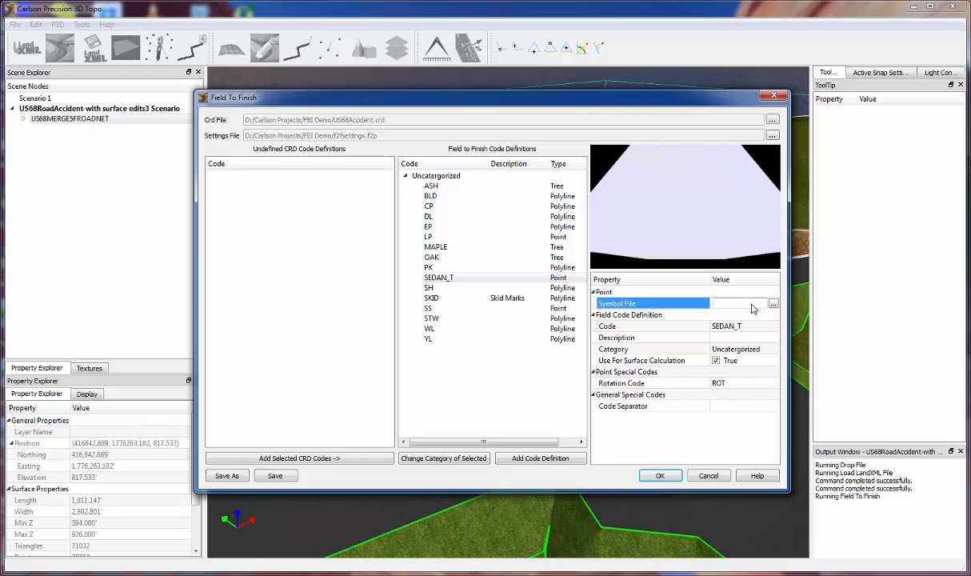
pyautogui.click(772, 304)
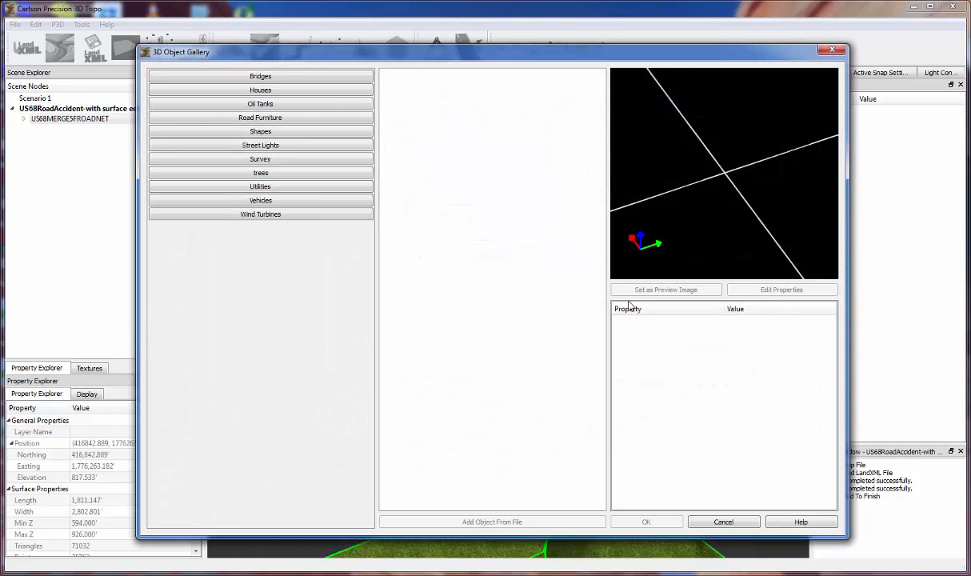
pyautogui.click(271, 172)
pyautogui.click(287, 200)
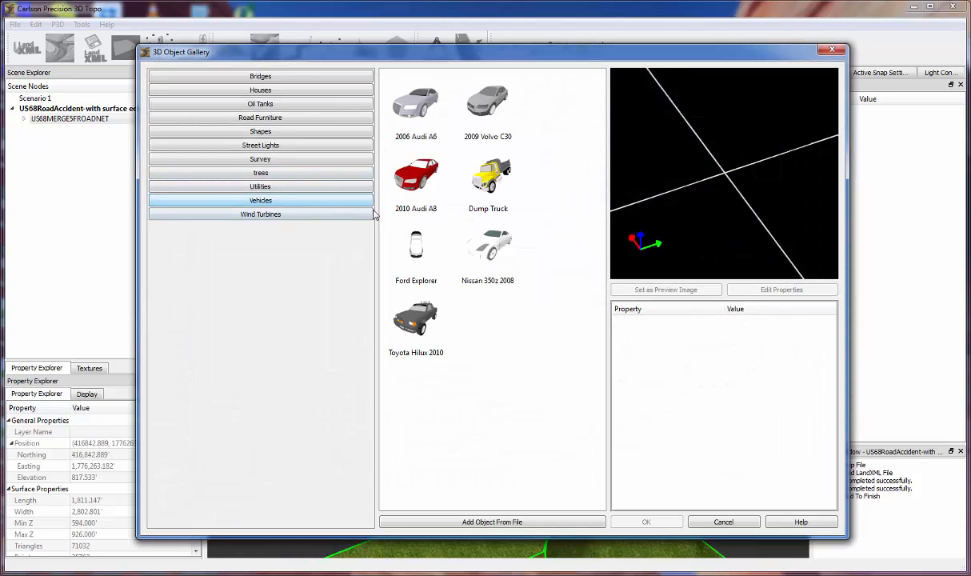
pyautogui.doubleClick(418, 180)
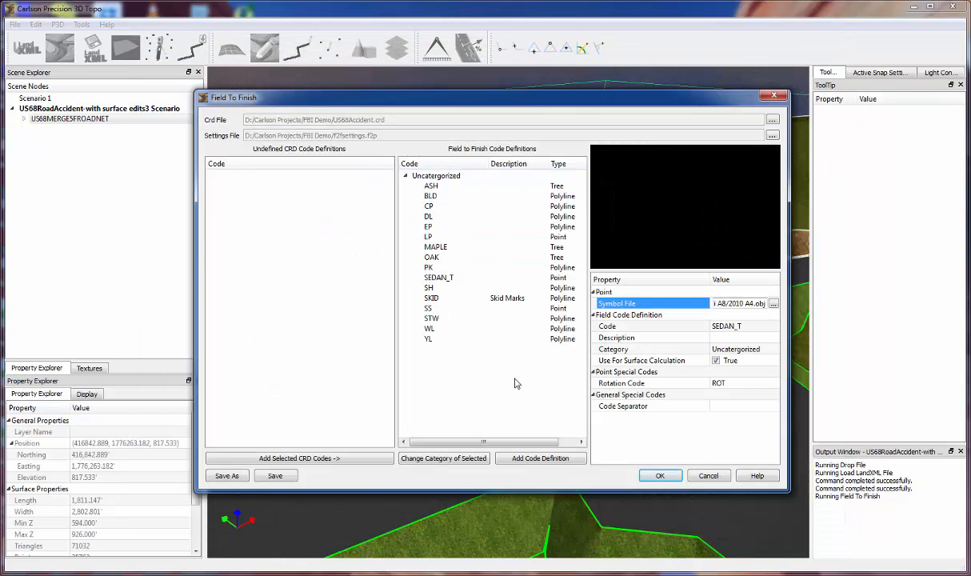
# Step: Review the symbols and properties of the OAK, MAPLE and ASH tree code definitions
pyautogui.click(449, 258)
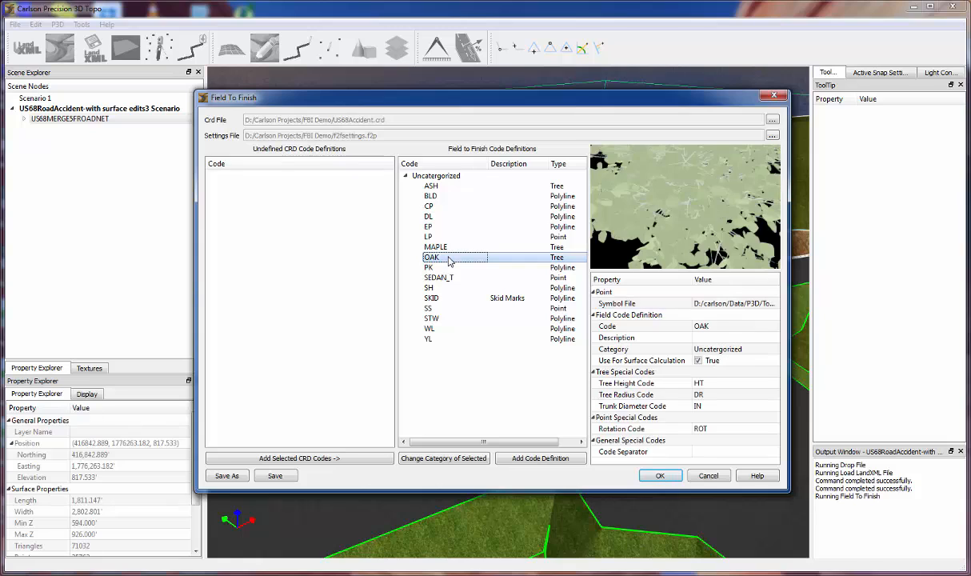
pyautogui.click(449, 247)
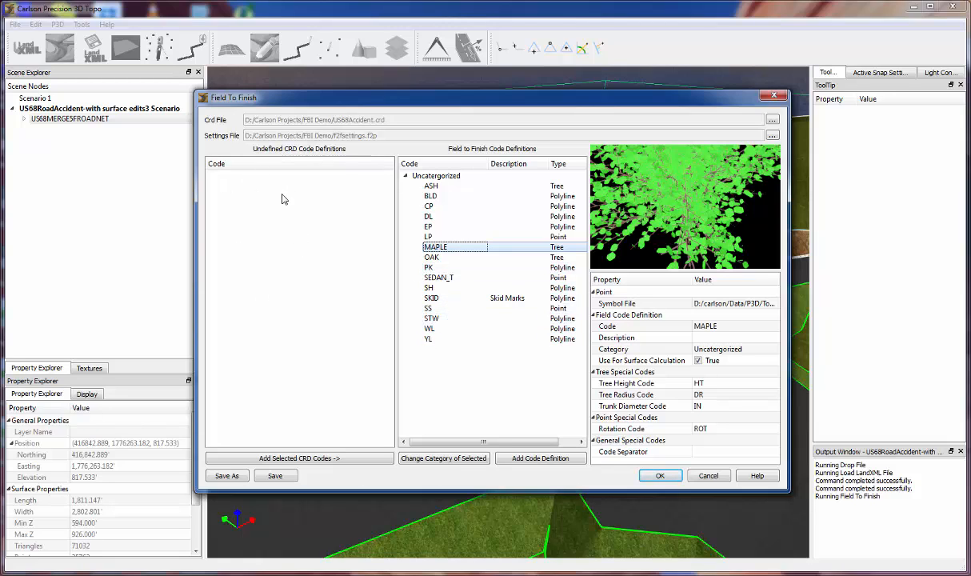
pyautogui.click(502, 186)
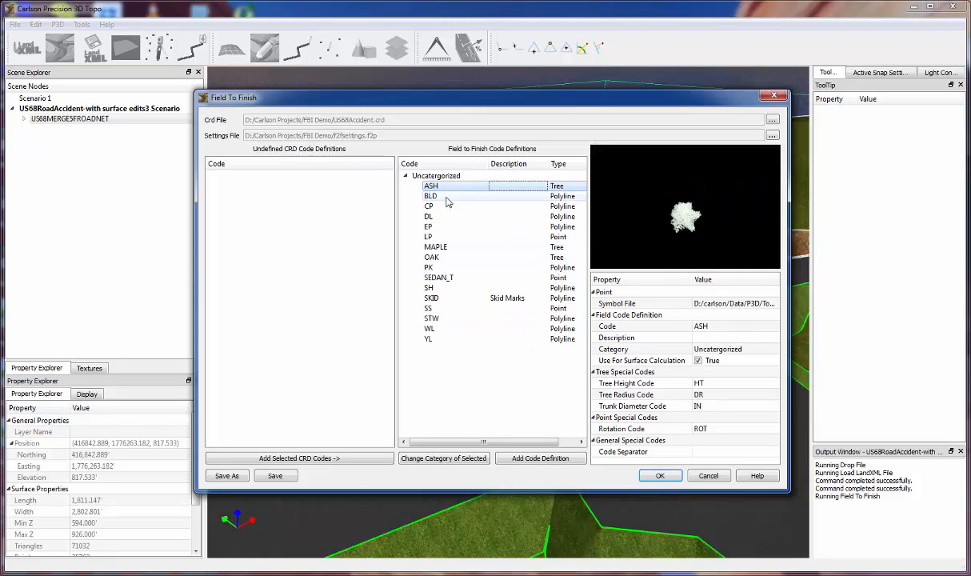
# Step: Inspect the code type choices offered for the CP, DL and EP definitions, leaving their type unchanged
pyautogui.keyDown('shift'); pyautogui.click(449, 341); pyautogui.keyUp('shift')
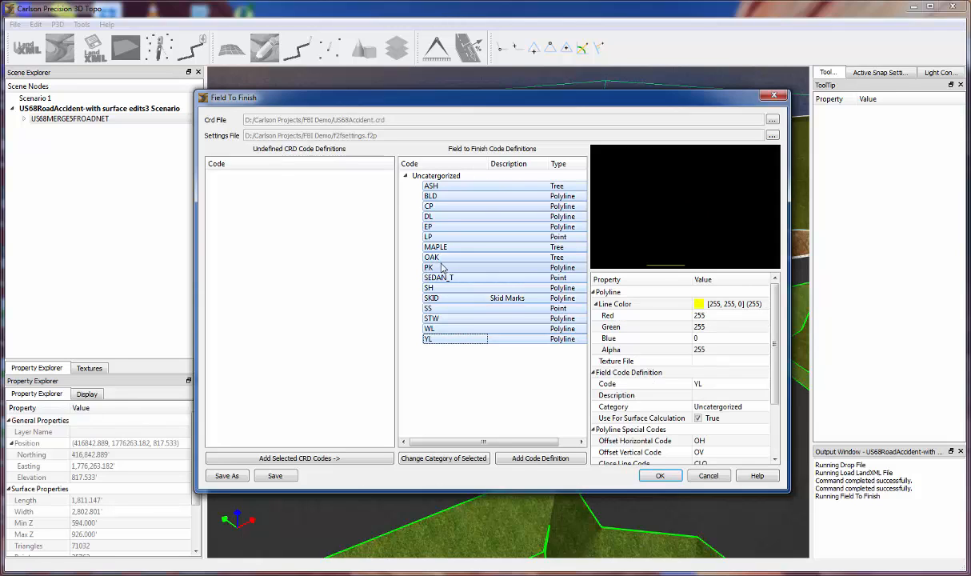
pyautogui.click(445, 208)
pyautogui.keyDown('ctrl'); pyautogui.click(436, 217); pyautogui.keyUp('ctrl')
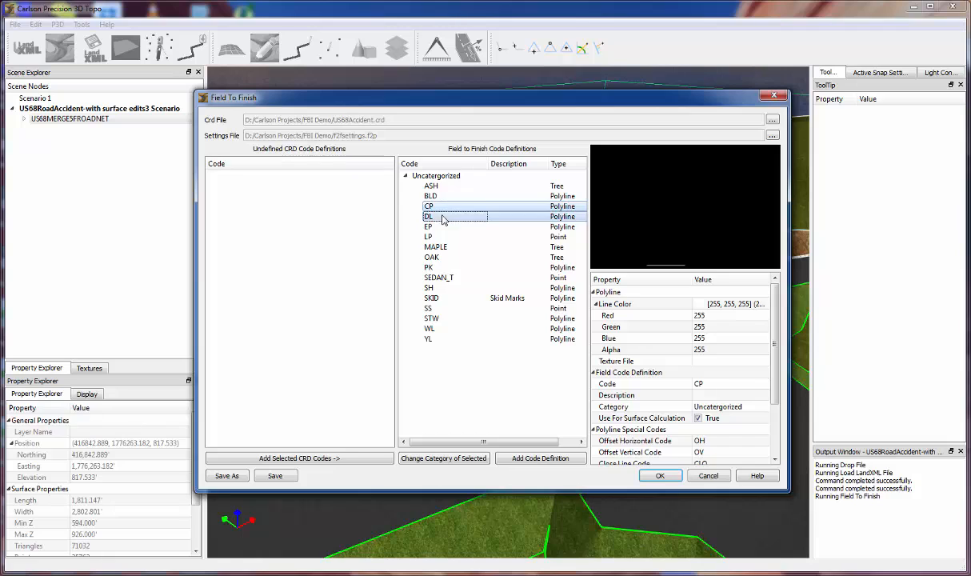
pyautogui.keyDown('ctrl'); pyautogui.click(443, 228); pyautogui.keyUp('ctrl')
pyautogui.rightClick(443, 229)
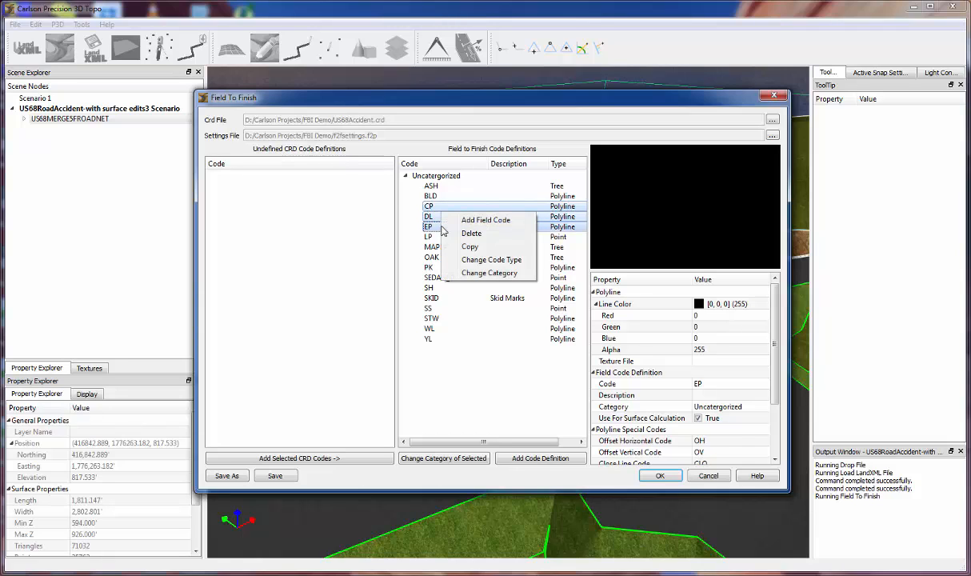
pyautogui.click(491, 260)
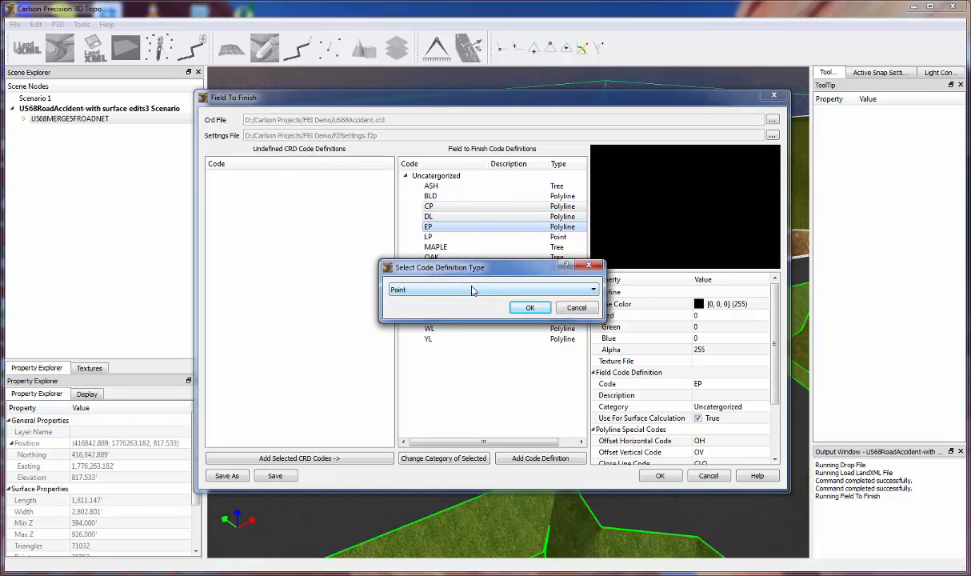
pyautogui.click(470, 290)
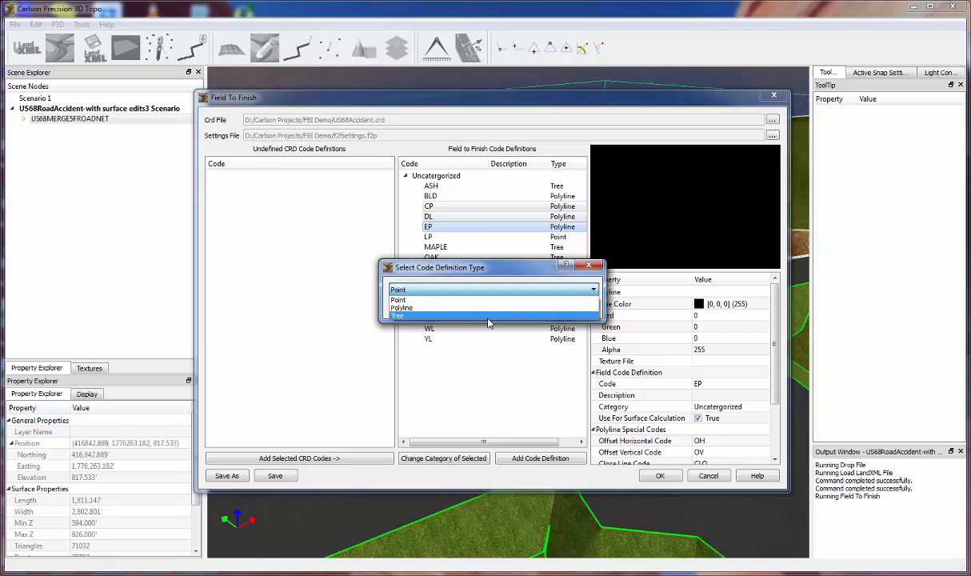
pyautogui.click(590, 268)
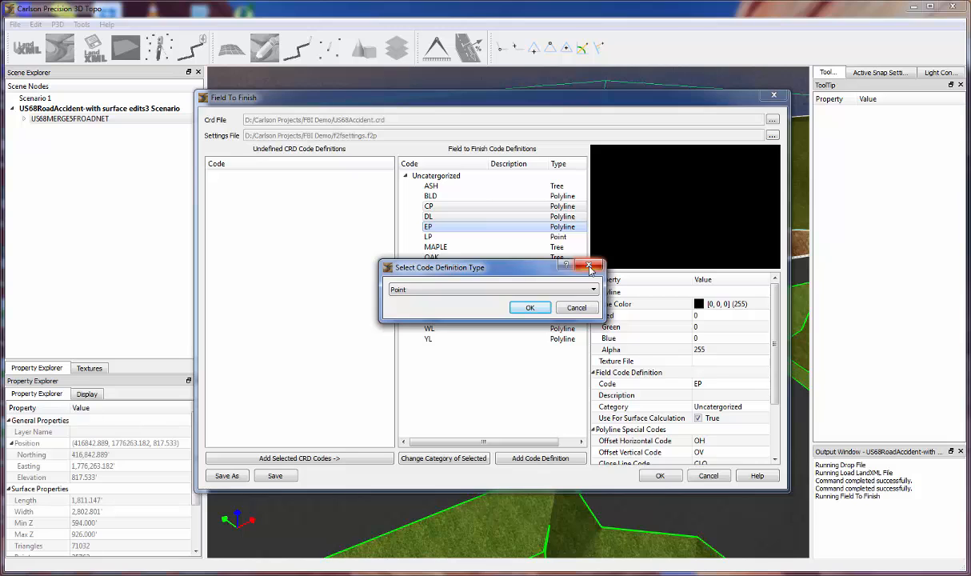
pyautogui.click(590, 268)
# Step: Set the Close Line Code of the BLD polyline code definition to CL
pyautogui.click(449, 196)
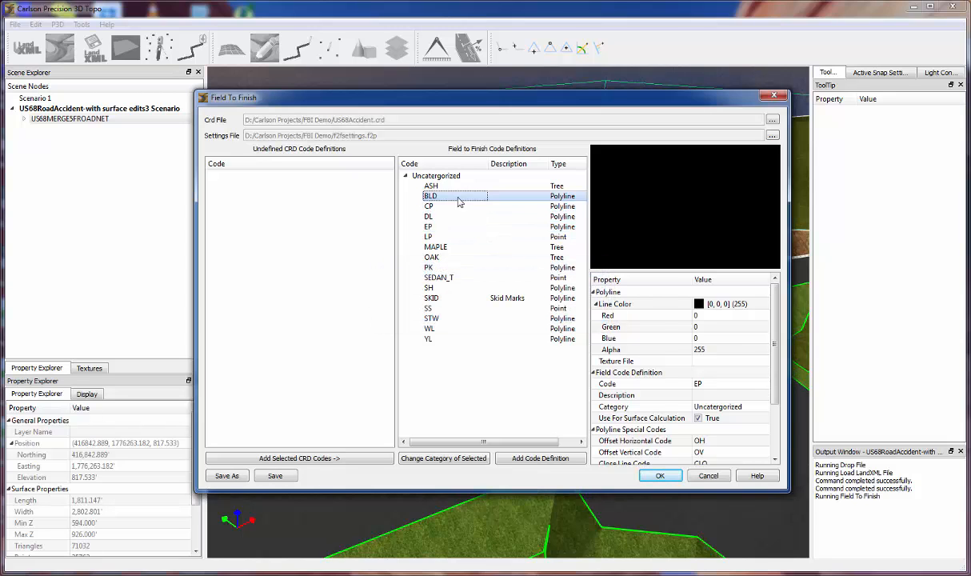
pyautogui.scroll(-2, 735, 344)
pyautogui.click(719, 395)
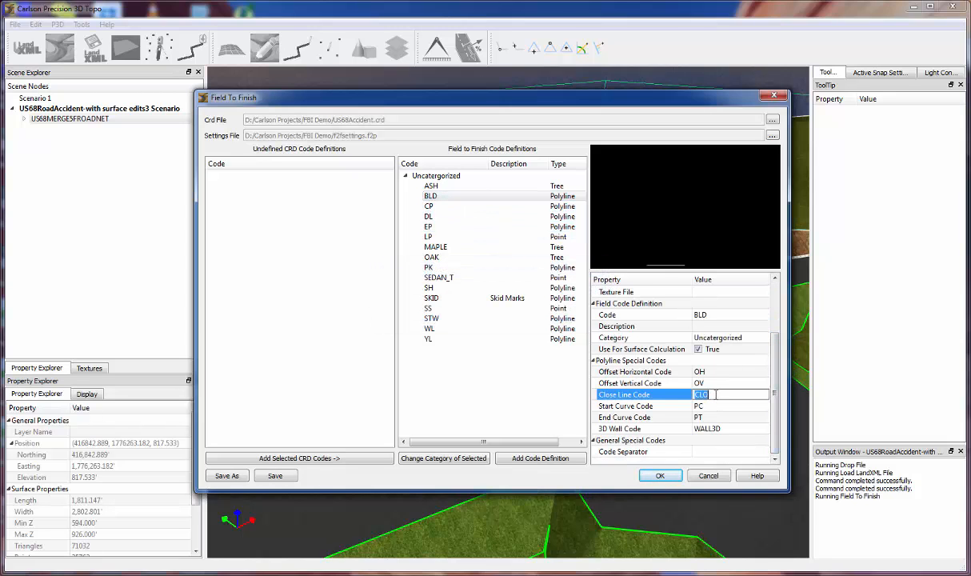
pyautogui.write('CL')
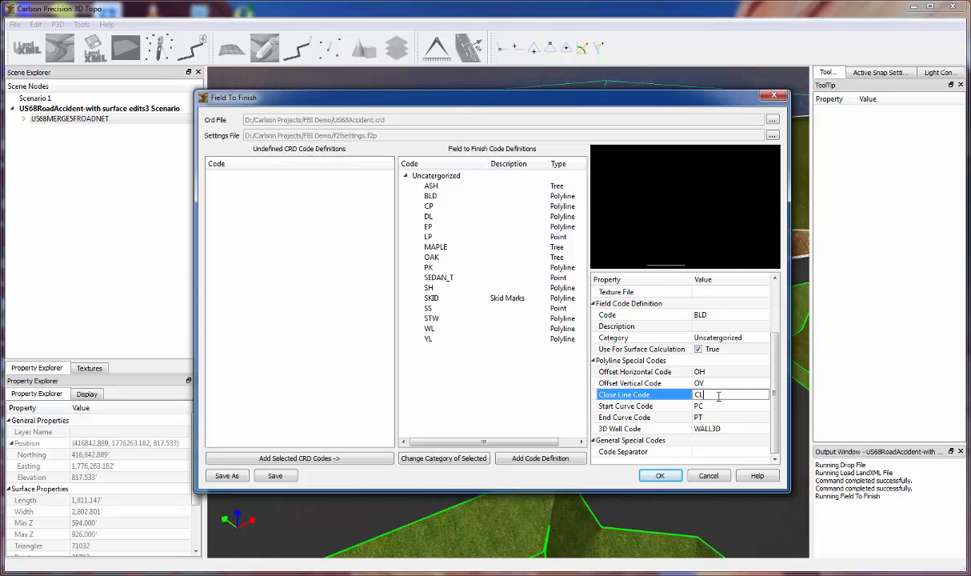
pyautogui.click(733, 384)
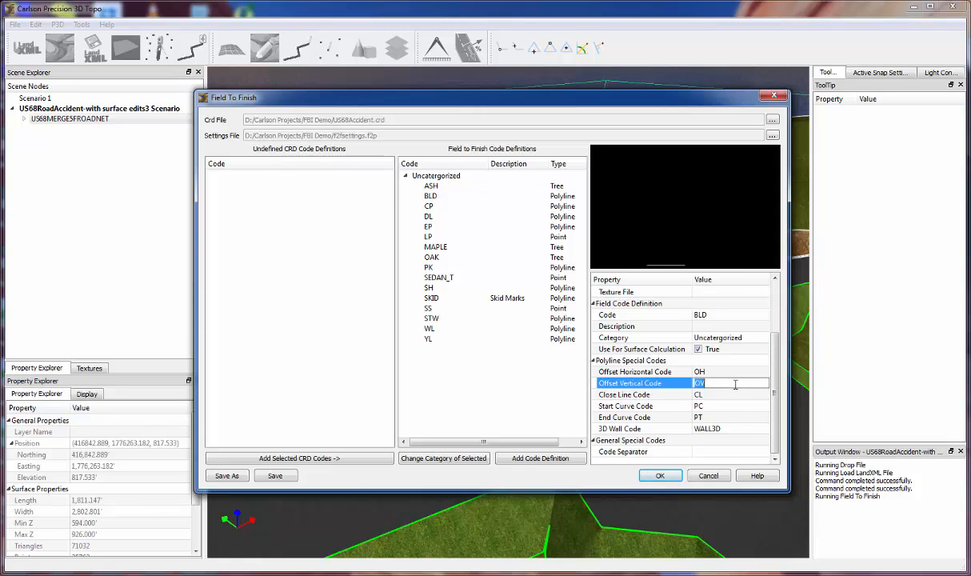
# Step: Change the BLD definition's line color to light cyan (85, 255, 255)
pyautogui.click(485, 197)
pyautogui.click(728, 304)
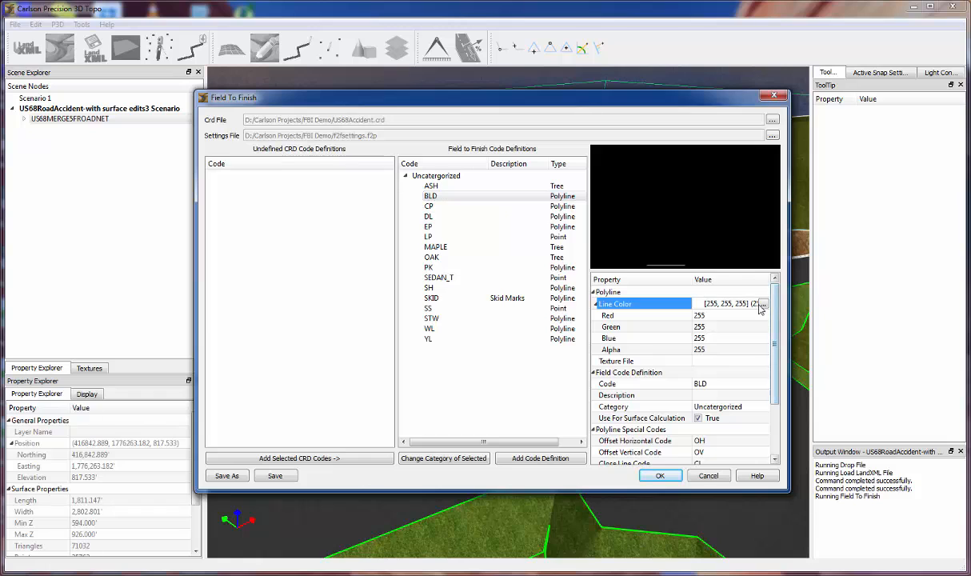
pyautogui.click(764, 304)
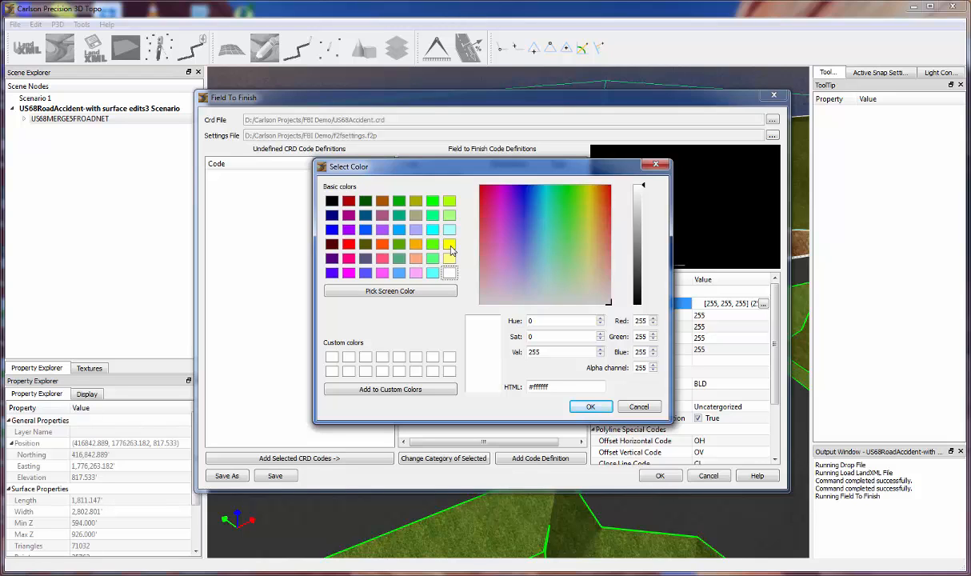
pyautogui.click(433, 272)
pyautogui.click(584, 405)
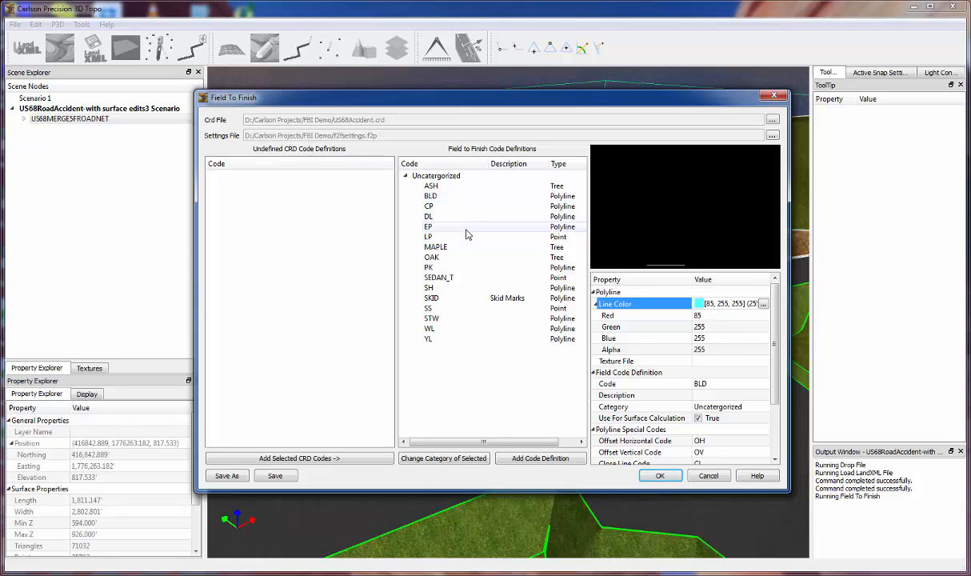
# Step: Review the previews and properties of the EP, LP, MAPLE and CP code definitions
pyautogui.click(468, 233)
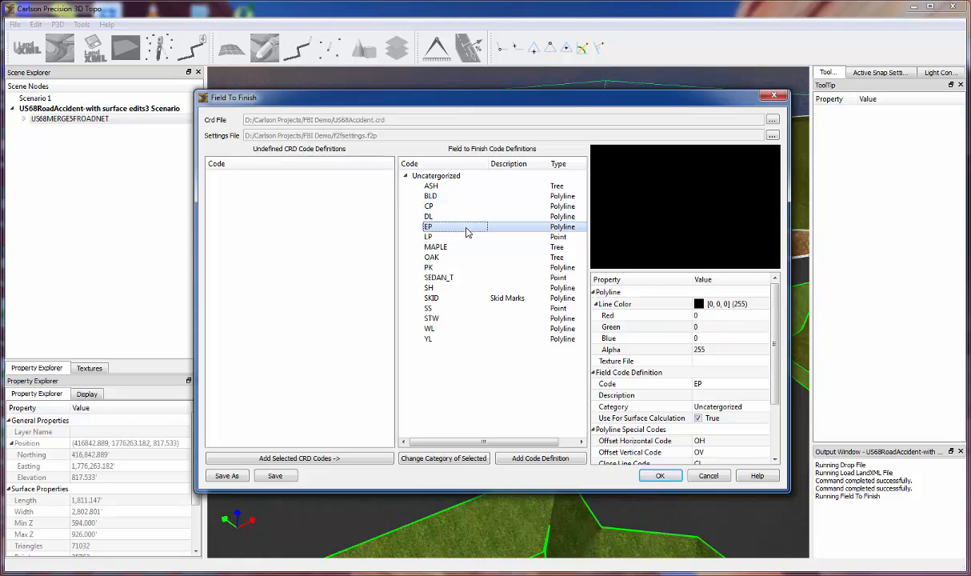
pyautogui.click(463, 240)
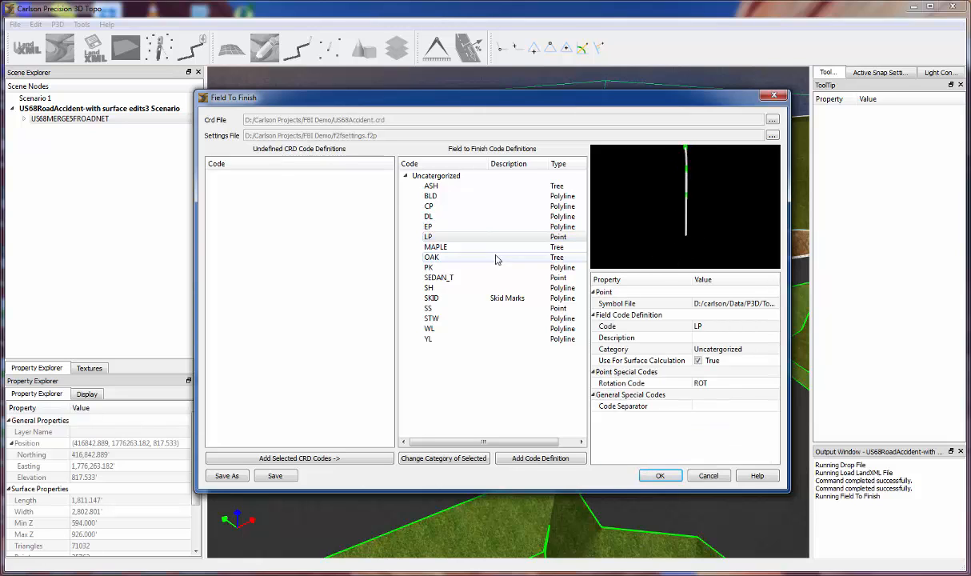
pyautogui.click(460, 247)
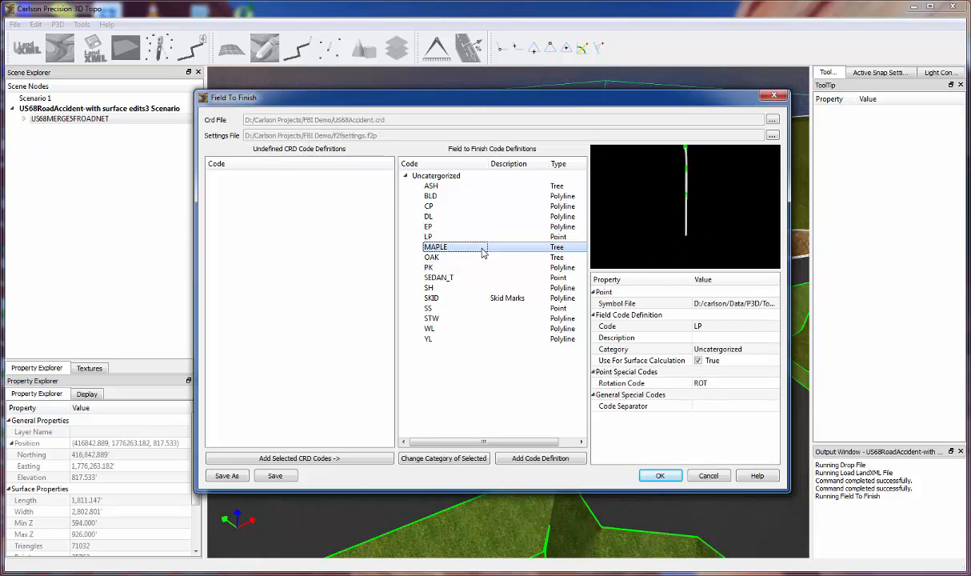
pyautogui.click(467, 207)
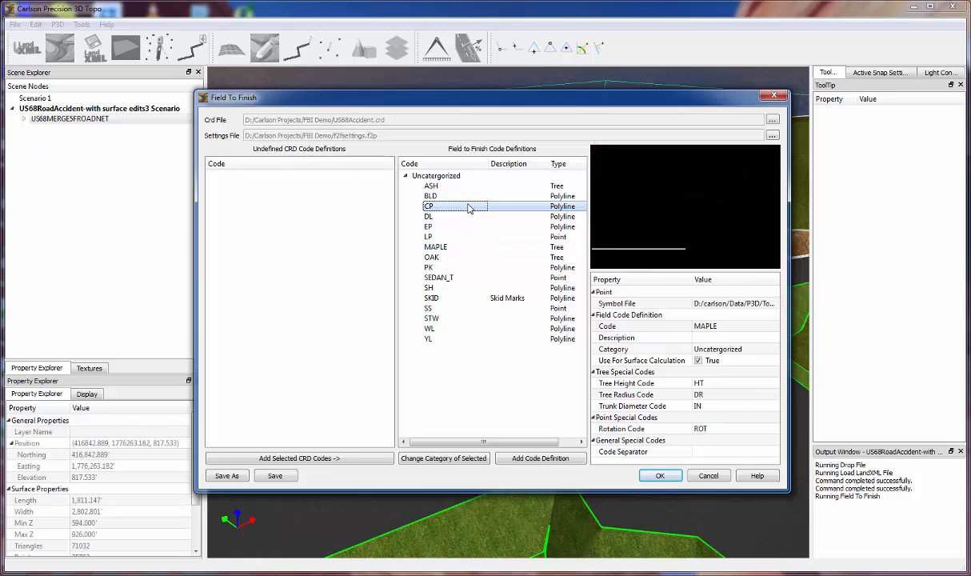
# Step: Delete the SS point code from the Field to Finish code definitions
pyautogui.click(469, 310)
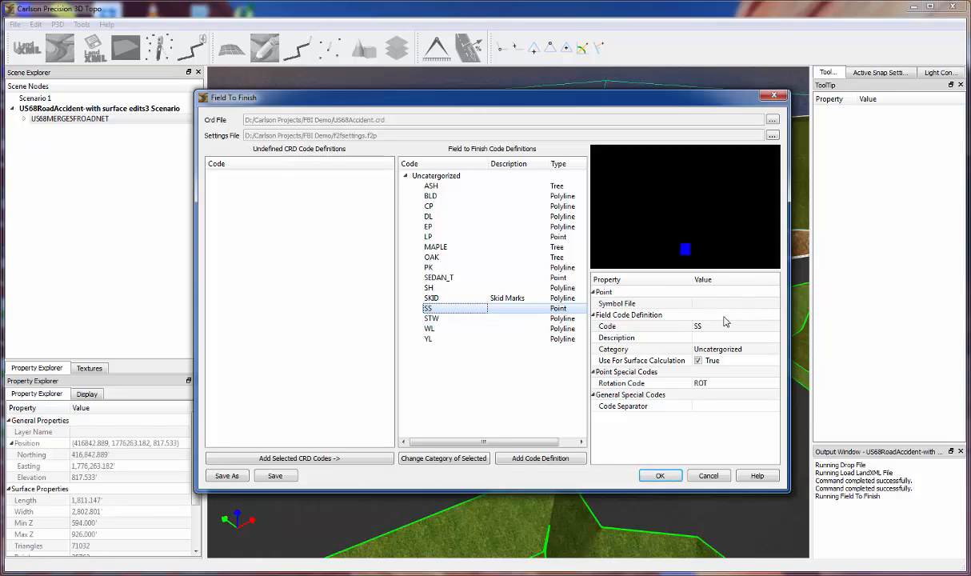
pyautogui.moveTo(446, 311); pyautogui.dragTo(239, 264)
pyautogui.click(432, 318)
pyautogui.click(438, 310)
pyautogui.click(432, 297)
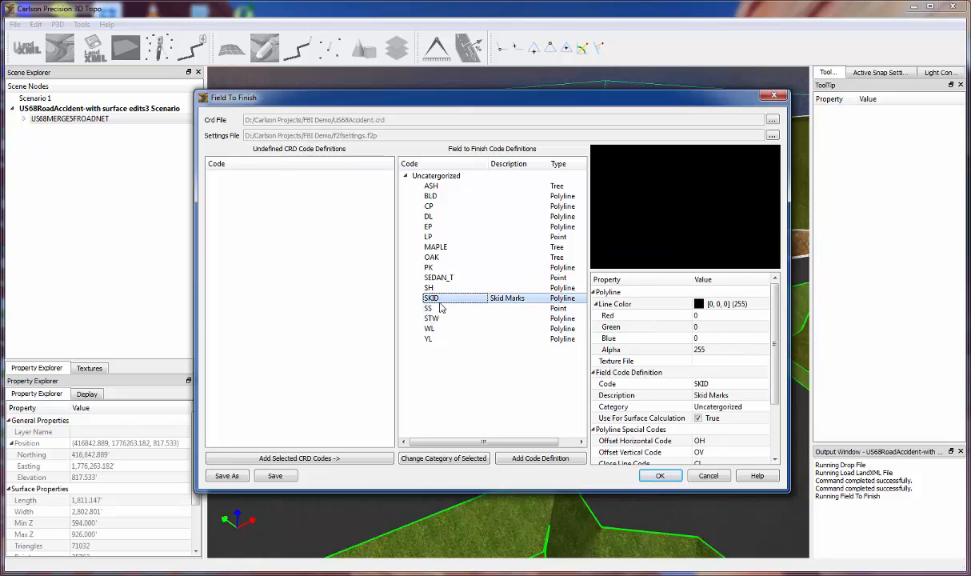
pyautogui.click(437, 310)
pyautogui.rightClick(440, 311)
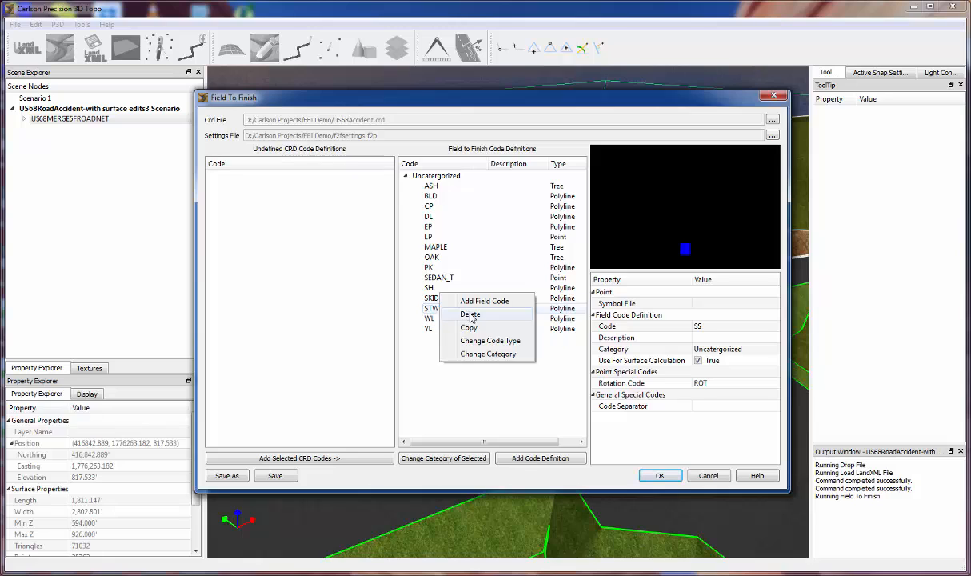
pyautogui.click(462, 314)
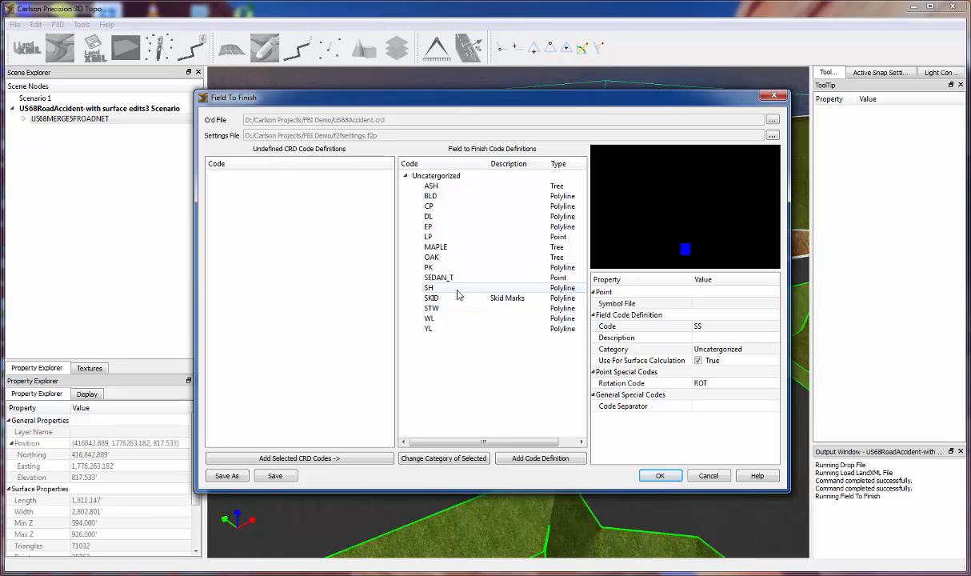
# Step: Review the line colors and properties of the STW, WL, YL and SKID polyline definitions
pyautogui.click(453, 288)
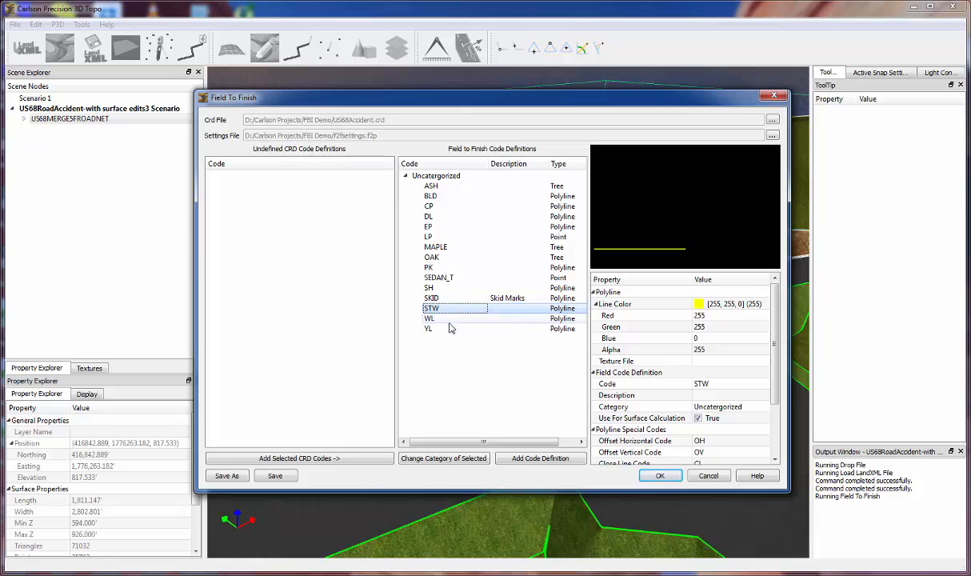
pyautogui.click(453, 319)
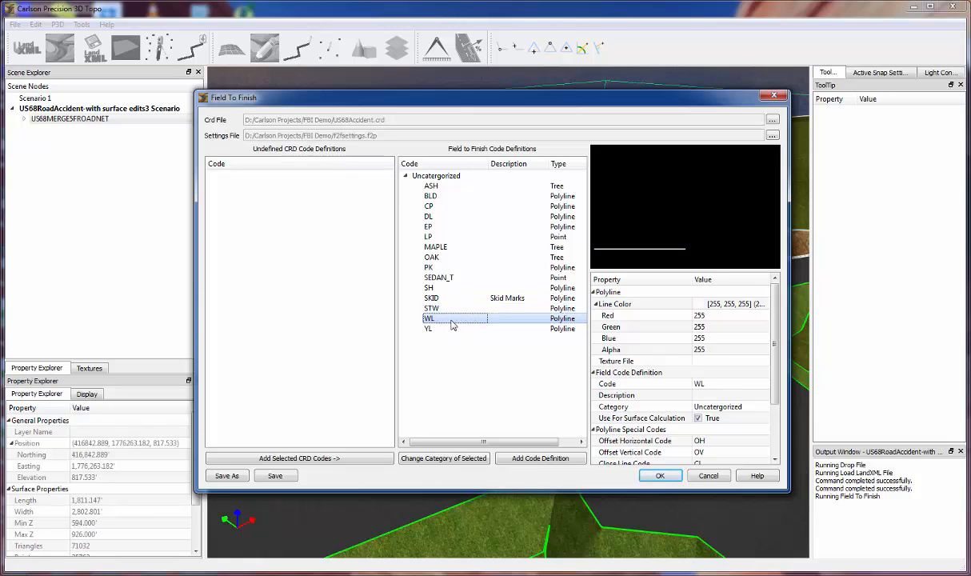
pyautogui.click(453, 329)
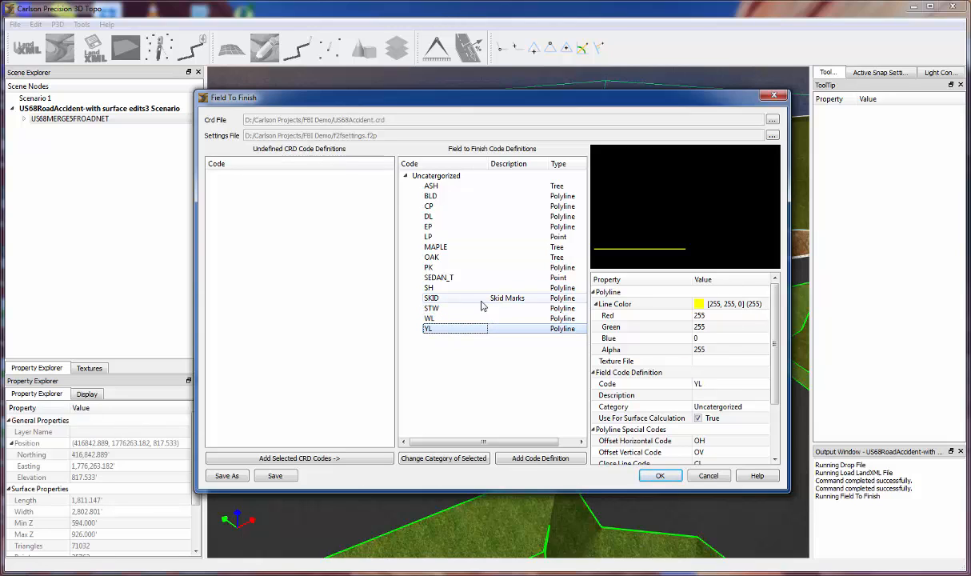
pyautogui.click(468, 319)
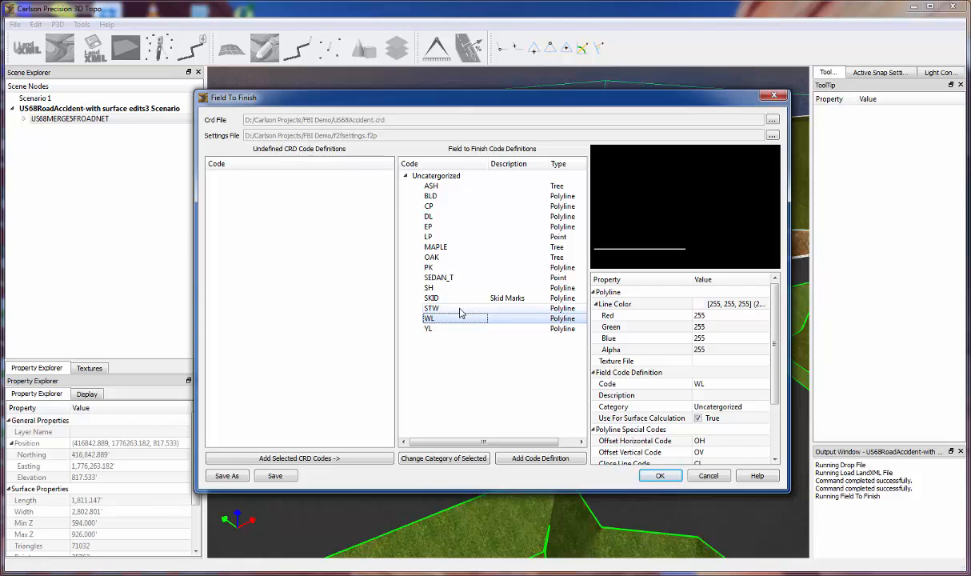
pyautogui.click(453, 298)
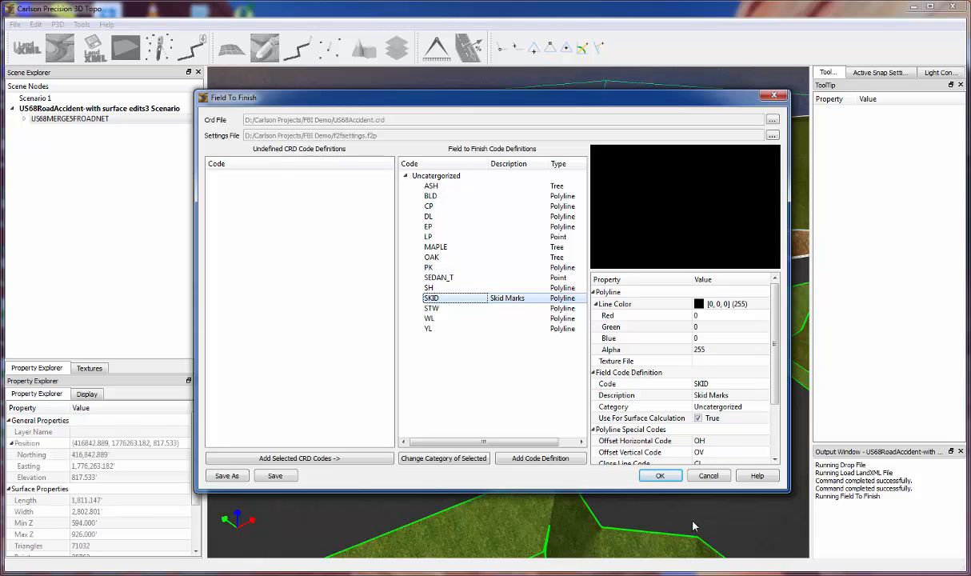
# Step: Run Field To Finish with the defined codes, saving the settings changes, and view the generated accident scene up close
pyautogui.click(667, 477)
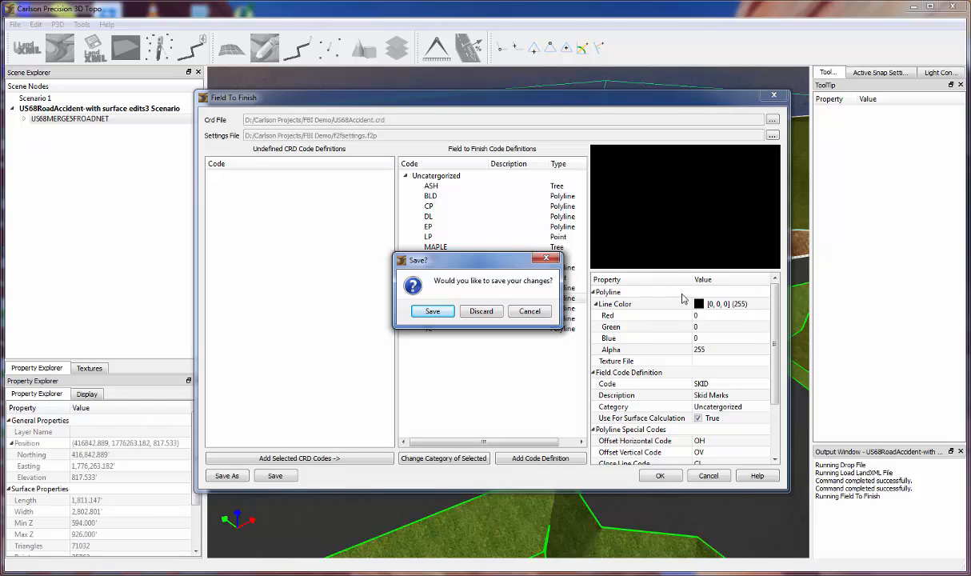
pyautogui.click(436, 314)
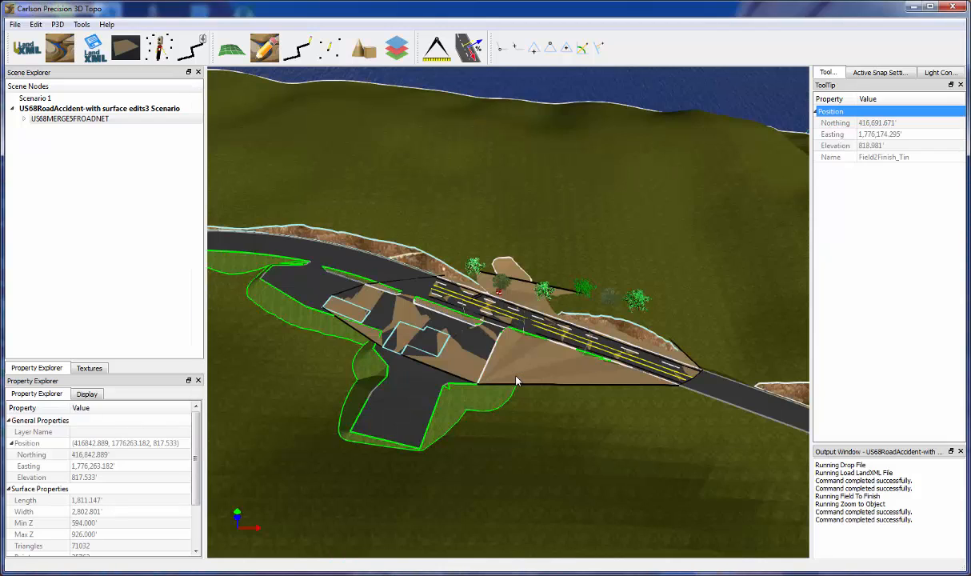
pyautogui.moveTo(471, 366)
pyautogui.mouseDown(button='middle')
pyautogui.moveTo(496, 364)
pyautogui.moveTo(478, 350)
pyautogui.mouseUp(button='middle')
pyautogui.scroll(5, 474, 350)
pyautogui.scroll(6, 474, 349)
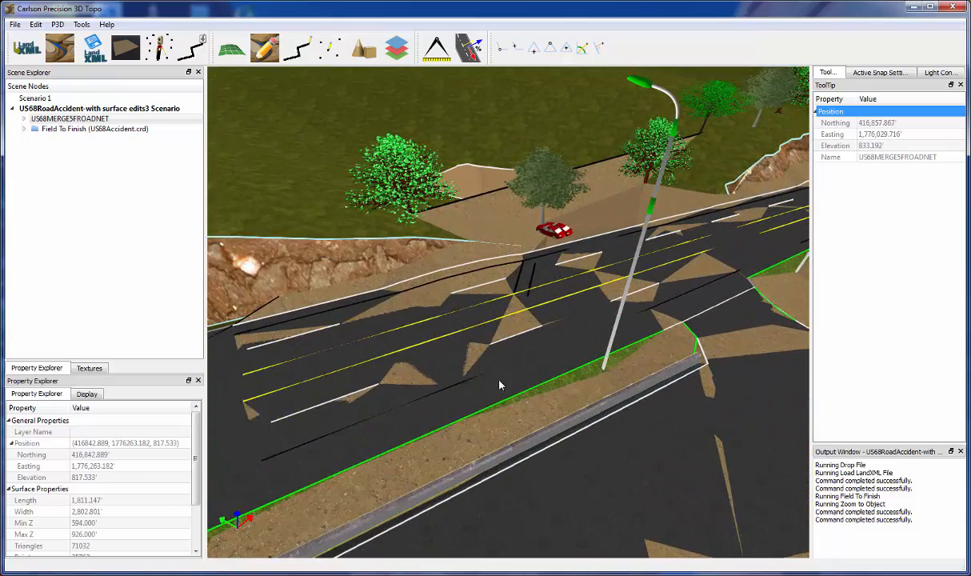
# Step: Delete the Field2Finish_Tin surface from the Field To Finish (US68Accident.crd) group
pyautogui.click(24, 128)
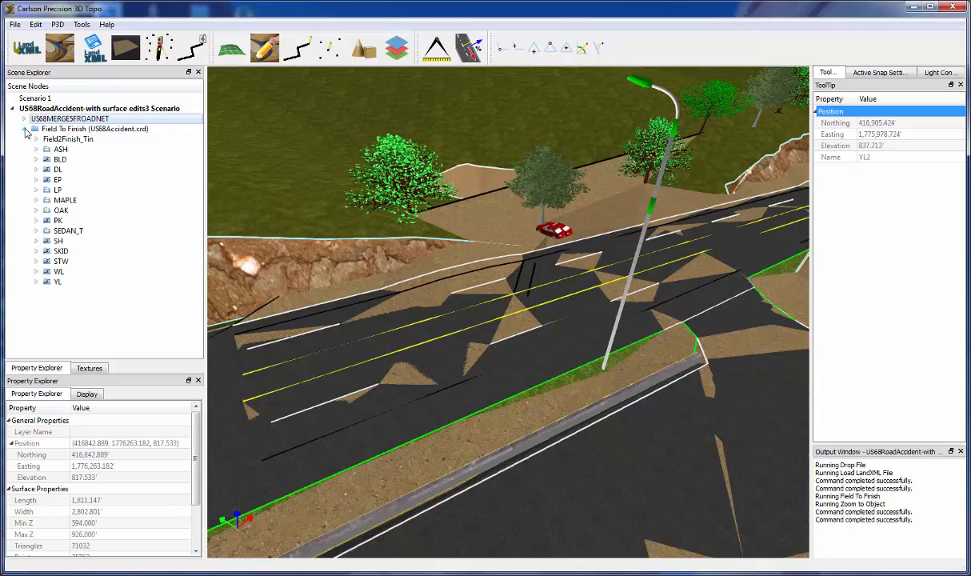
pyautogui.click(68, 139)
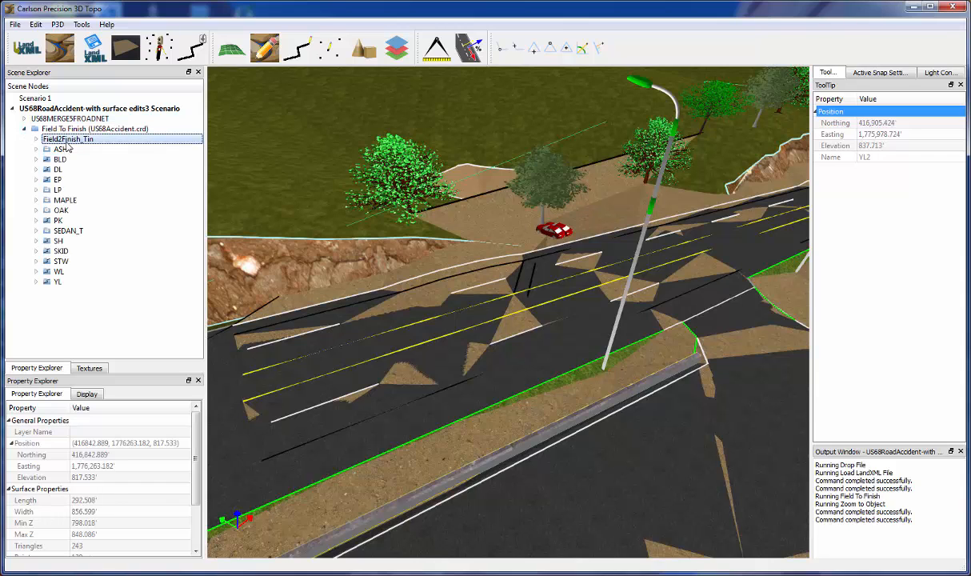
pyautogui.press('Delete')
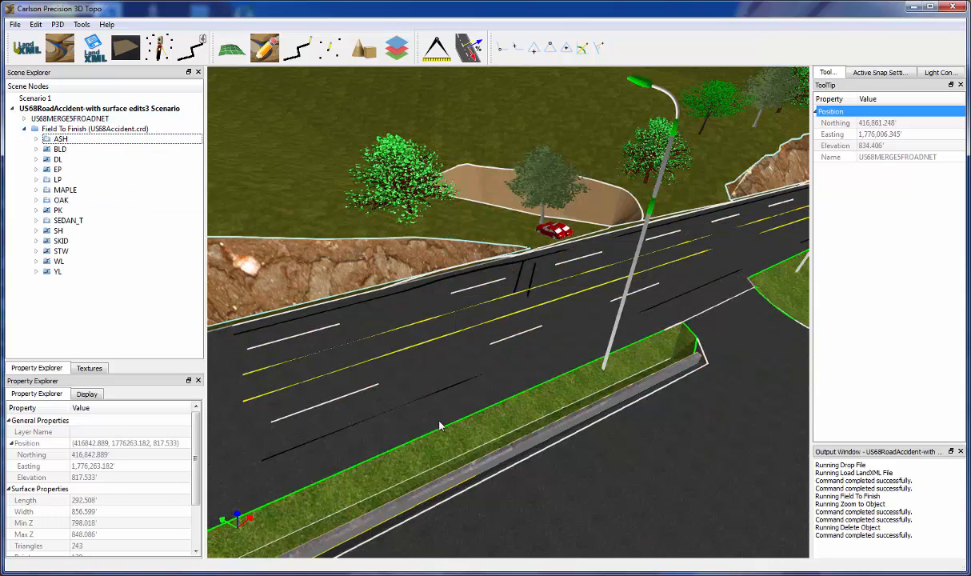
# Step: Examine the trees, sedan and skid marks along the road, plus the properties of the OAK and EP nodes
pyautogui.moveTo(439, 426); pyautogui.dragTo(632, 313, button='middle')
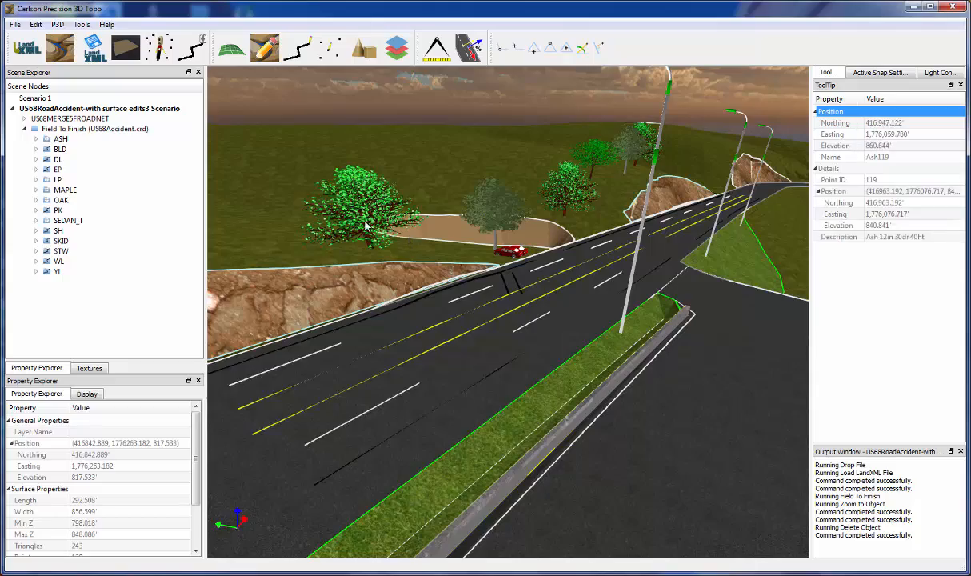
pyautogui.moveTo(468, 316); pyautogui.dragTo(405, 296, button='middle')
pyautogui.moveTo(503, 401); pyautogui.dragTo(458, 448, button='middle')
pyautogui.scroll(-8, 459, 446)
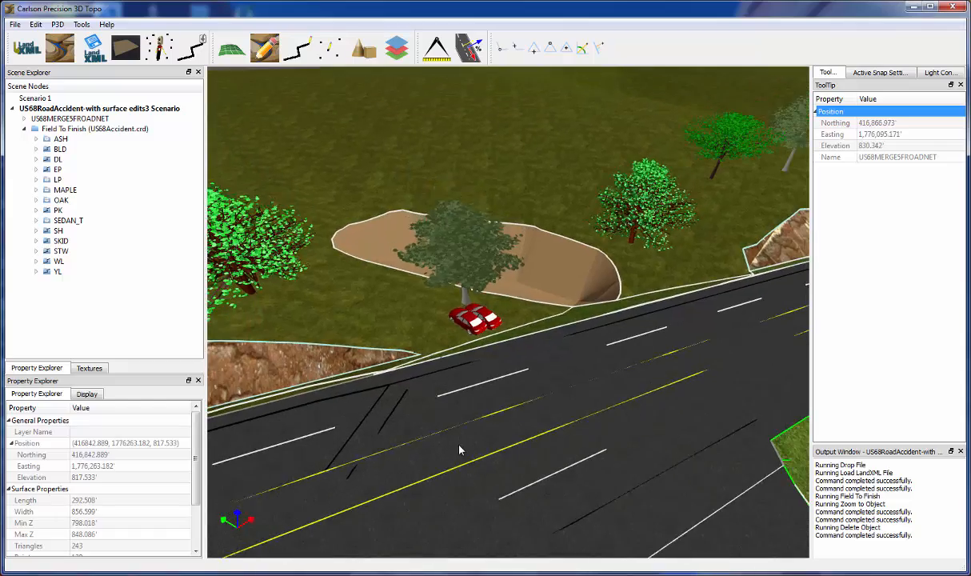
pyautogui.moveTo(470, 489); pyautogui.dragTo(515, 473, button='middle')
pyautogui.moveTo(458, 434); pyautogui.dragTo(528, 378, button='middle')
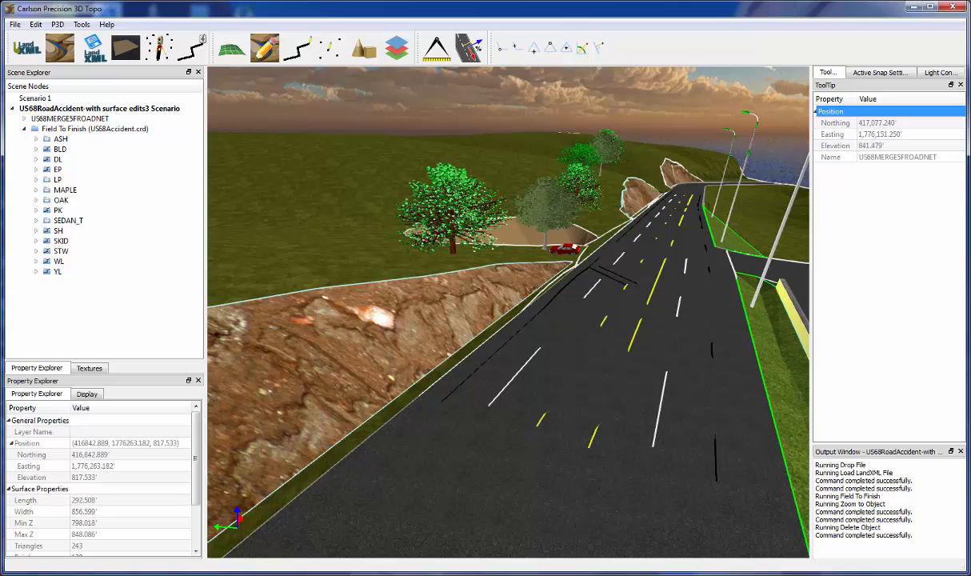
pyautogui.click(60, 201)
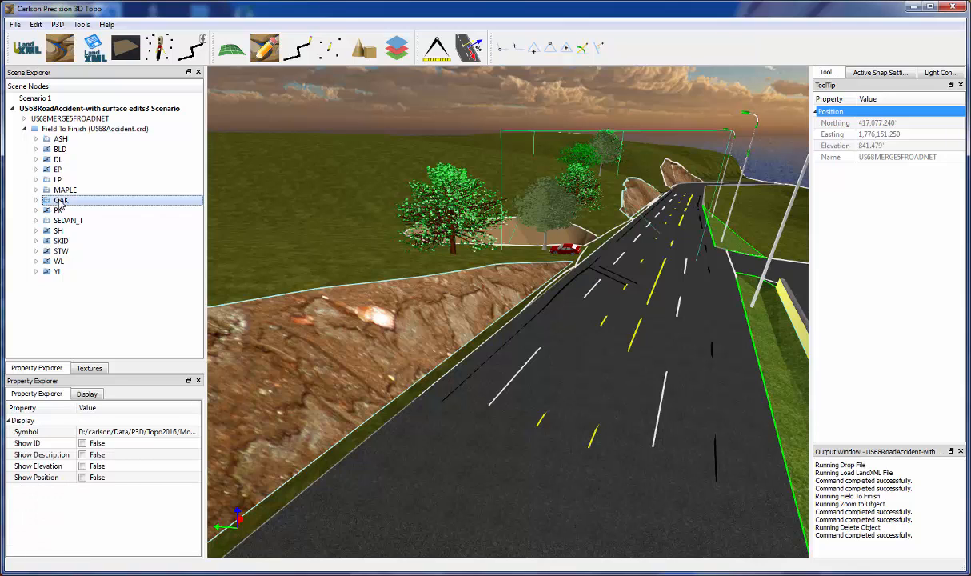
pyautogui.click(49, 169)
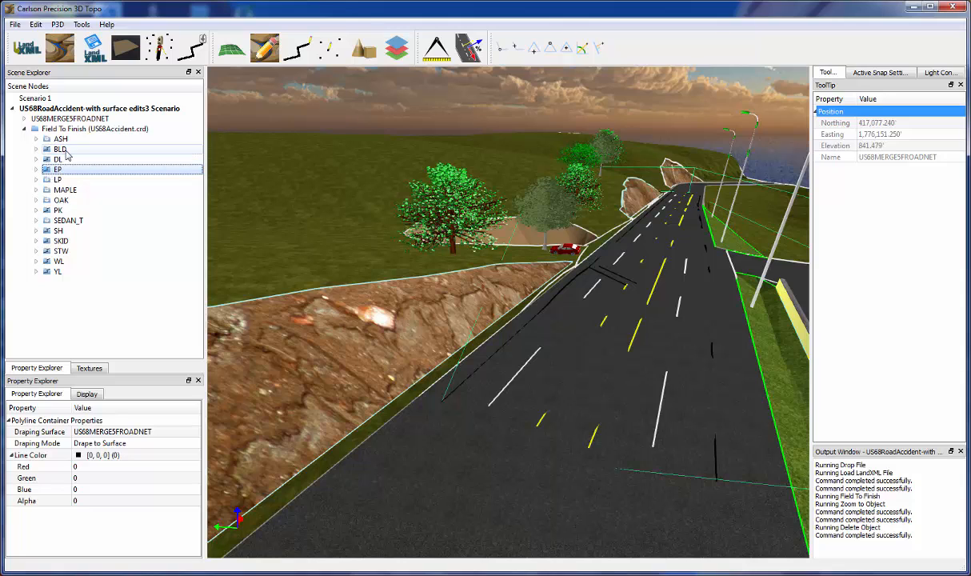
# Step: Select the BLD, DL, EP, PK, SH, SKID, STW, WL and YL nodes together and set their draping surface to US68MERGE5FROADNET
pyautogui.click(63, 151)
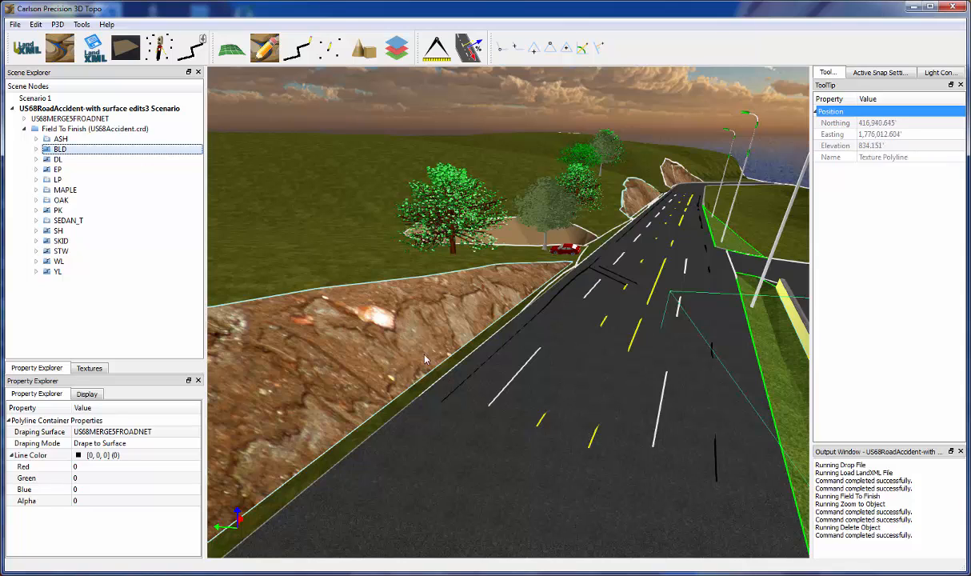
pyautogui.keyDown('shift'); pyautogui.click(72, 172); pyautogui.keyUp('shift')
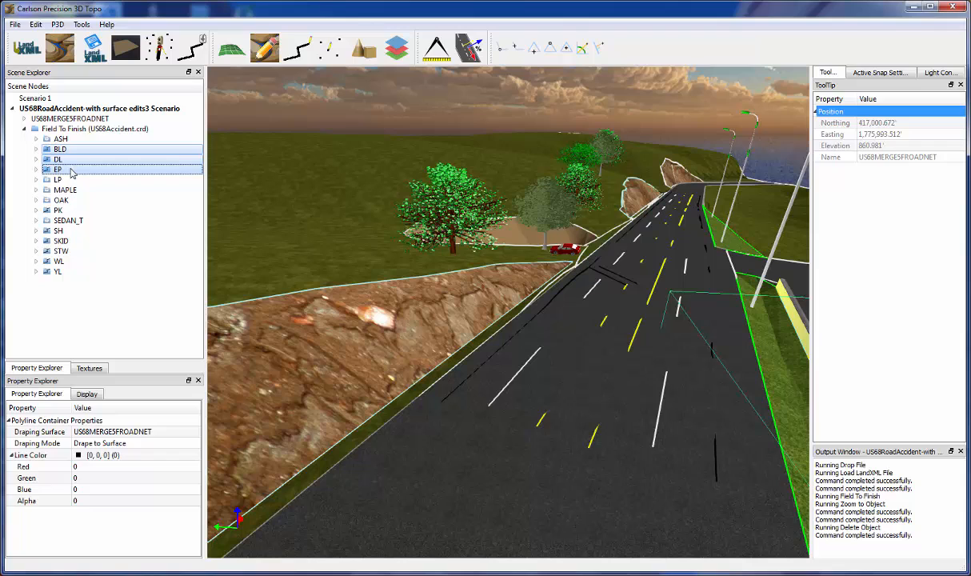
pyautogui.keyDown('ctrl'); pyautogui.click(76, 210); pyautogui.keyUp('ctrl')
pyautogui.keyDown('ctrl'); pyautogui.click(73, 231); pyautogui.keyUp('ctrl')
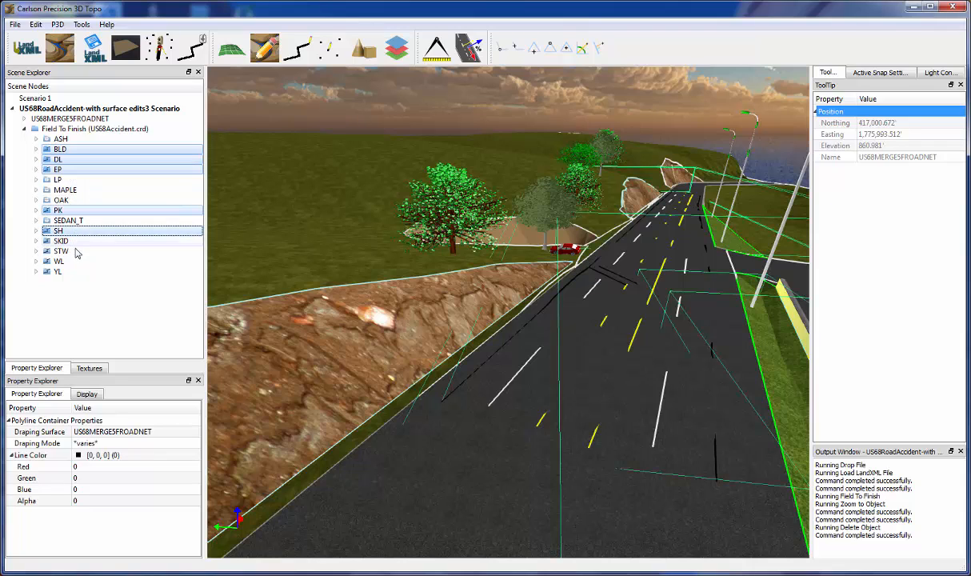
pyautogui.keyDown('ctrl'); pyautogui.click(76, 240); pyautogui.keyUp('ctrl')
pyautogui.keyDown('ctrl'); pyautogui.click(80, 251); pyautogui.keyUp('ctrl')
pyautogui.keyDown('ctrl'); pyautogui.click(76, 260); pyautogui.keyUp('ctrl')
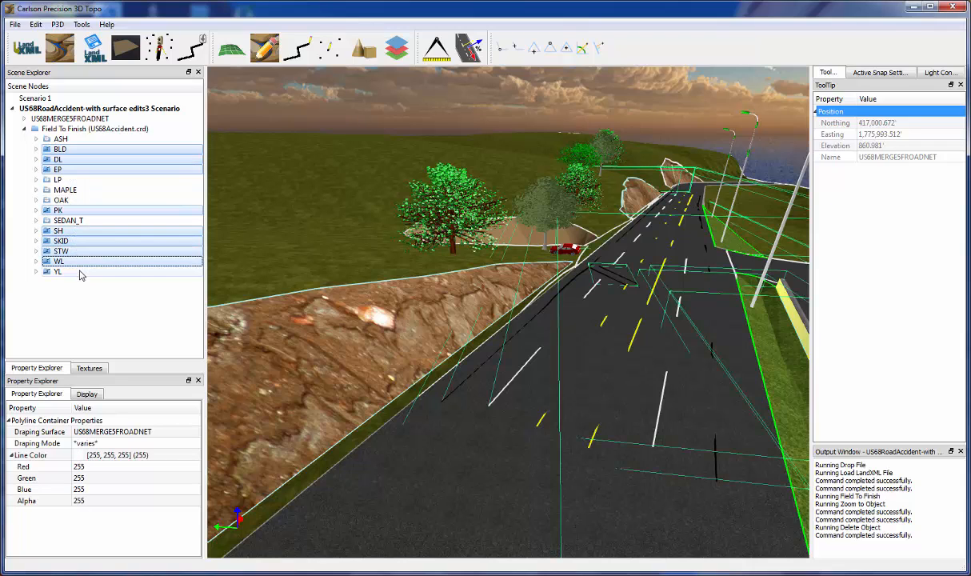
pyautogui.keyDown('ctrl'); pyautogui.click(80, 272); pyautogui.keyUp('ctrl')
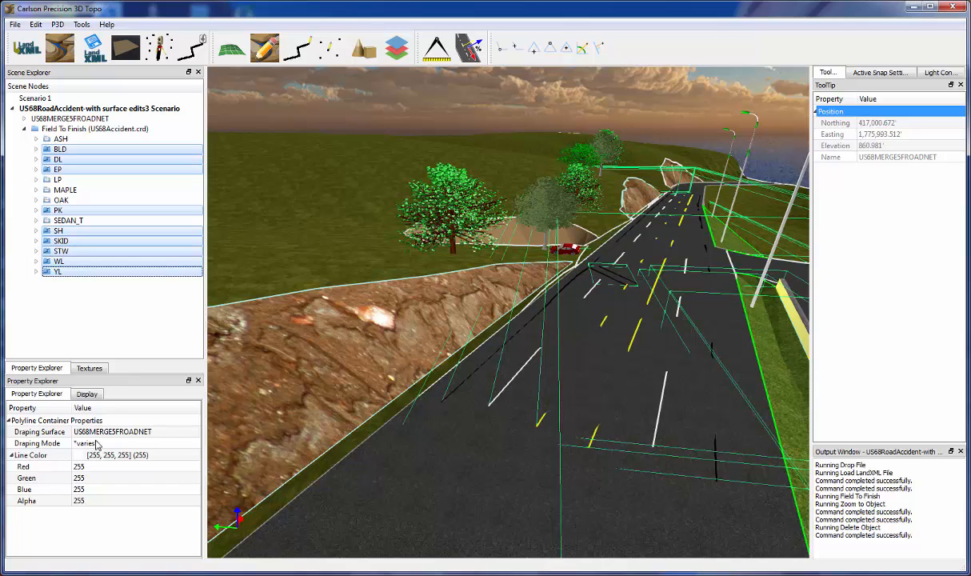
pyautogui.click(136, 433)
pyautogui.click(136, 434)
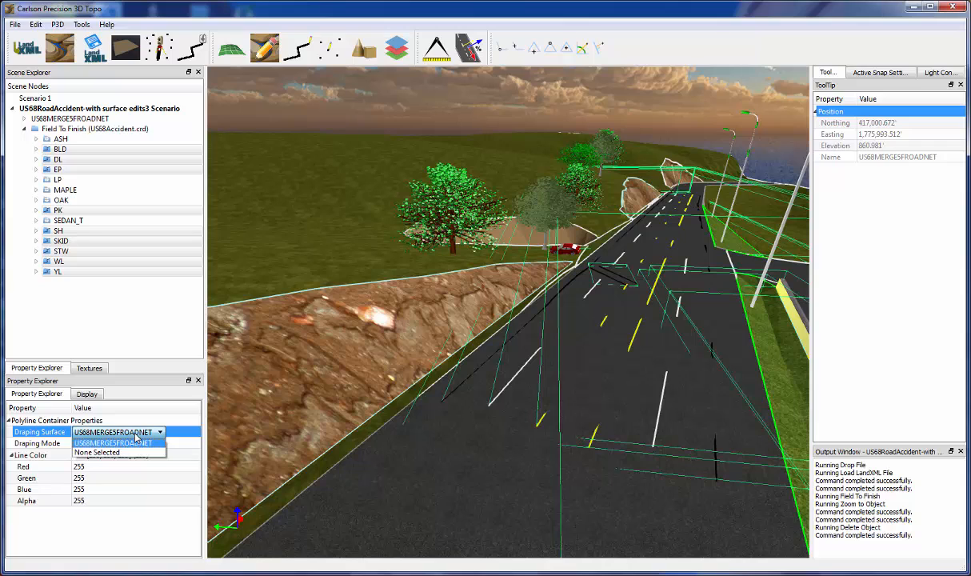
pyautogui.click(134, 445)
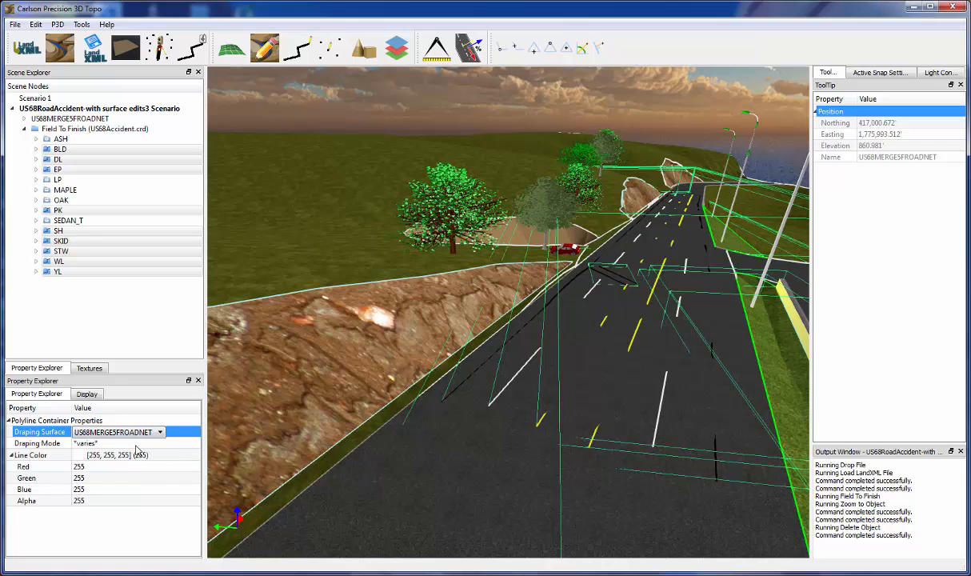
# Step: Set the draping mode of the selected polyline nodes to Drape to Surface and inspect the lines along the road and parking area
pyautogui.click(136, 448)
pyautogui.click(134, 444)
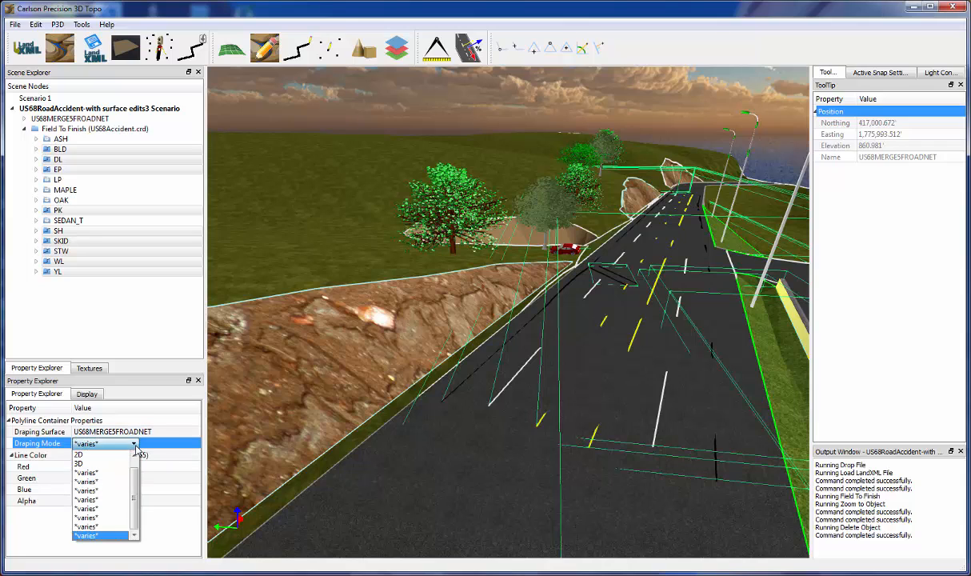
pyautogui.scroll(1, 133, 468)
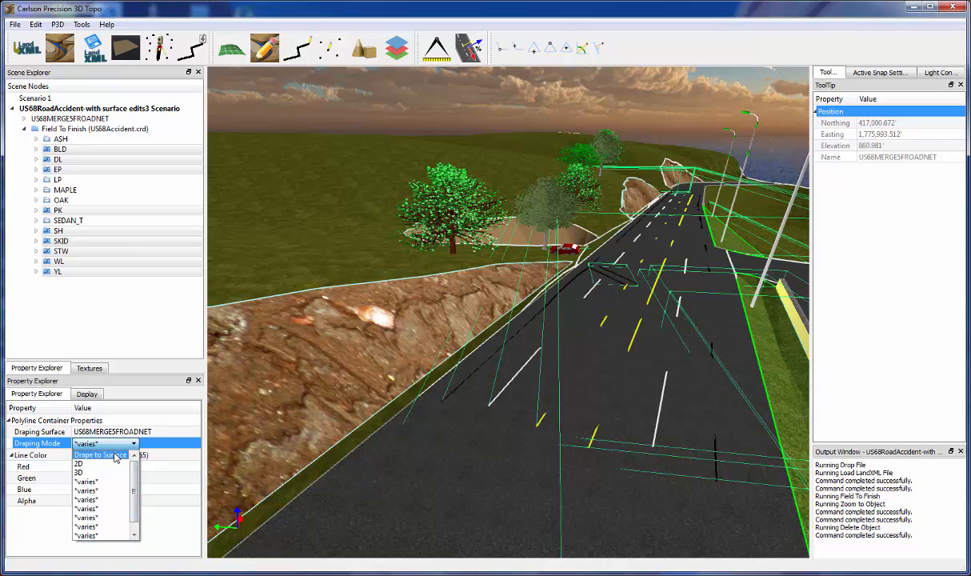
pyautogui.click(115, 455)
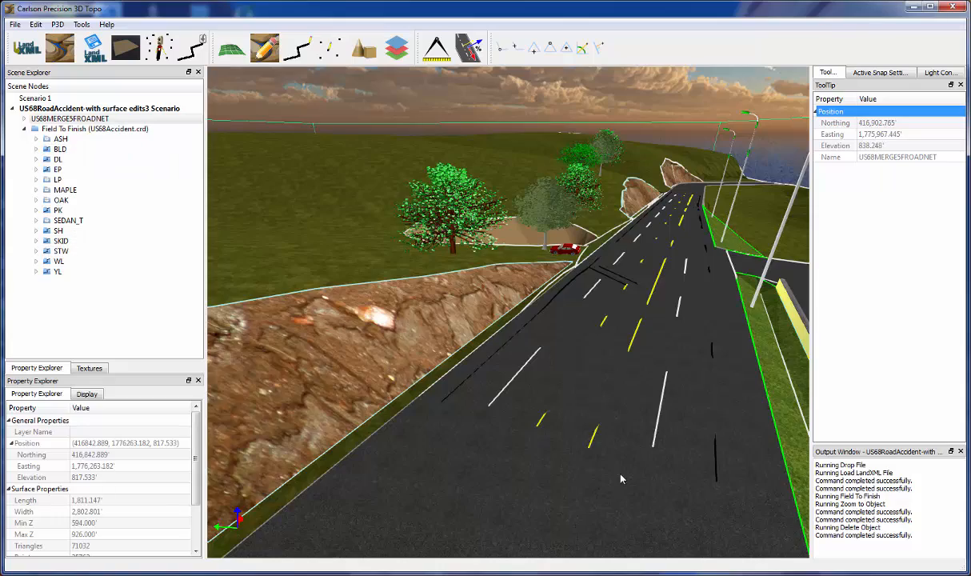
pyautogui.moveTo(620, 479); pyautogui.dragTo(580, 442, button='middle')
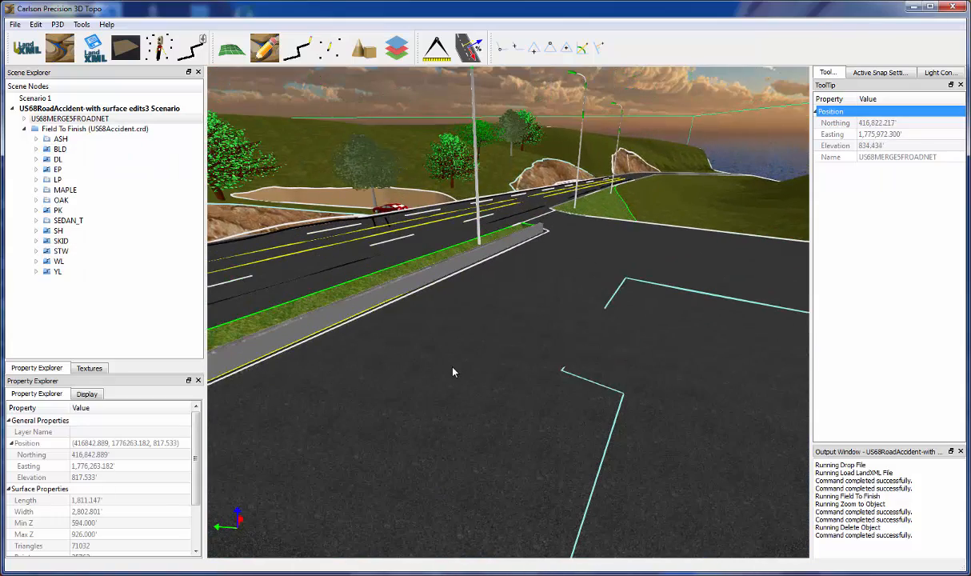
pyautogui.moveTo(453, 372); pyautogui.dragTo(470, 384, button='middle')
pyautogui.scroll(-5, 471, 384)
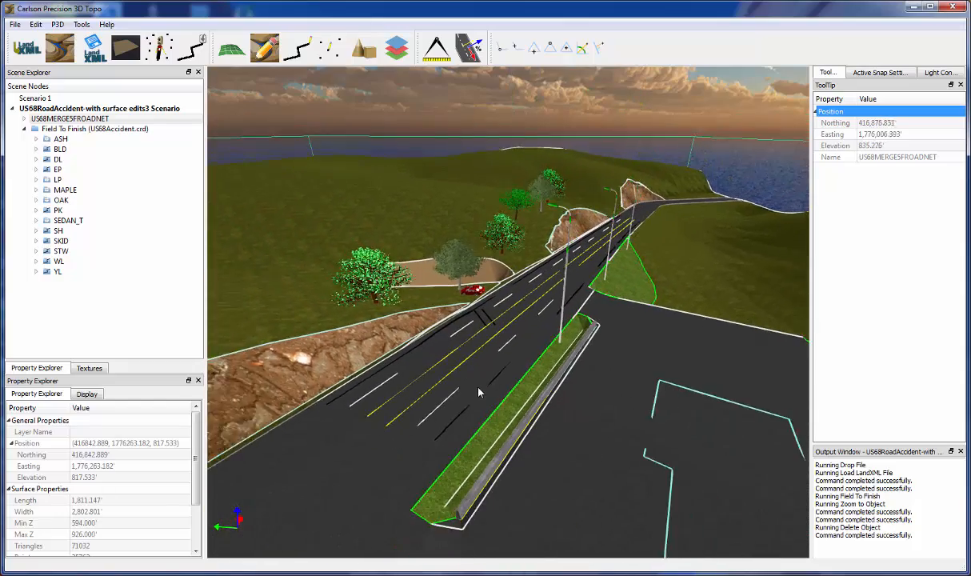
pyautogui.moveTo(453, 408); pyautogui.dragTo(472, 381, button='middle')
pyautogui.scroll(1, 481, 368)
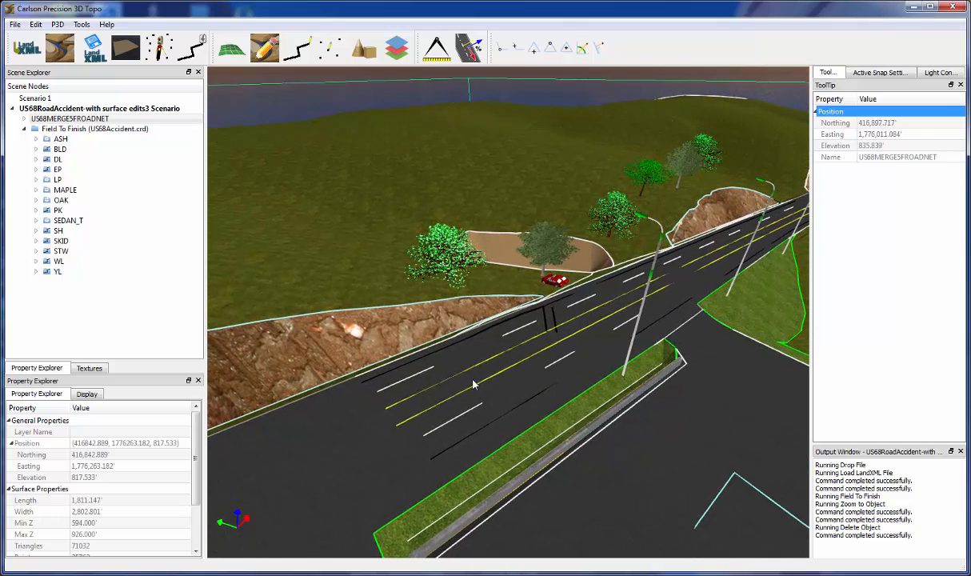